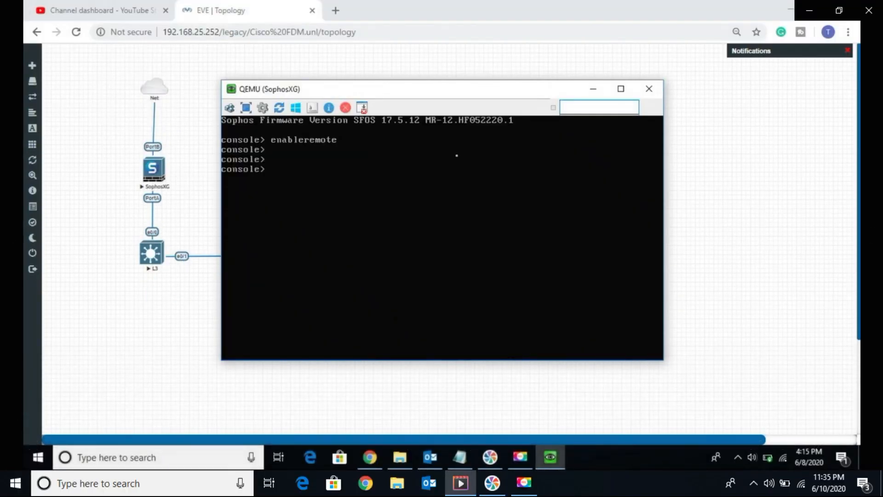
Step: Leave the device console and review the PortA and PortB interface settings in the network configuration, without setting an IPv4 address
{"action": "type", "text": "exit"}
{"action": "key", "text": "Return"}
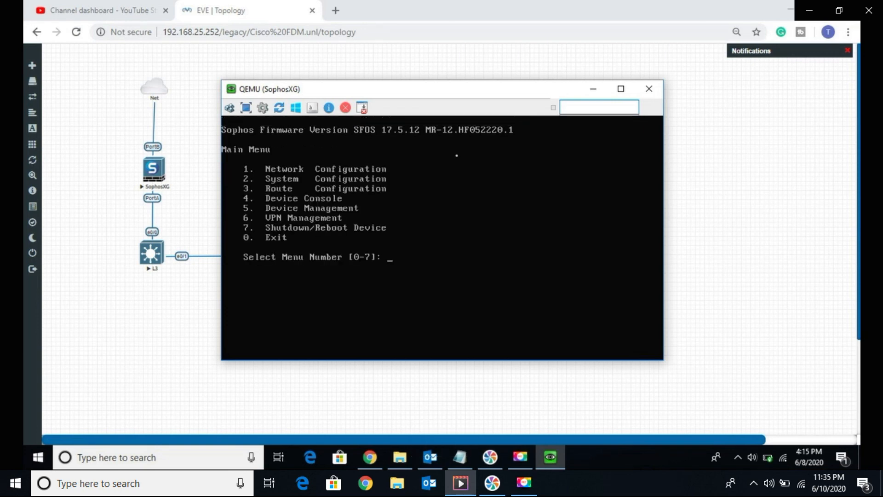
{"action": "type", "text": "1"}
{"action": "key", "text": "Return"}
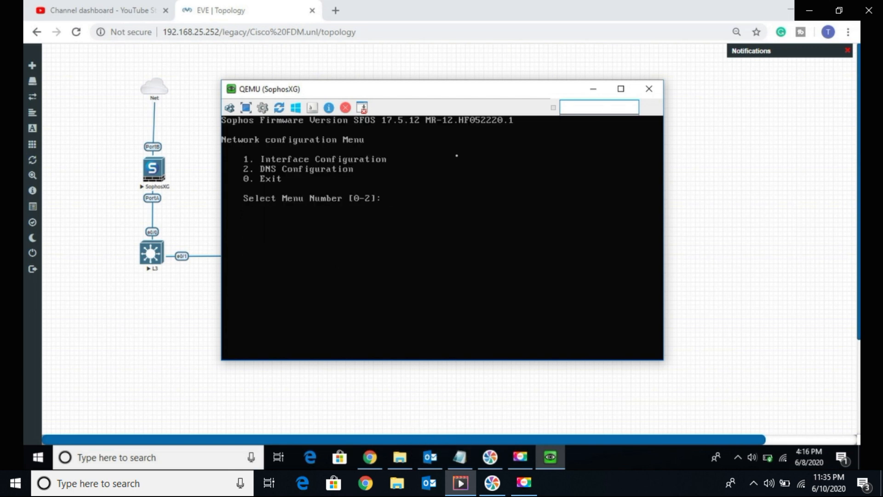
{"action": "type", "text": "1"}
{"action": "key", "text": "Return"}
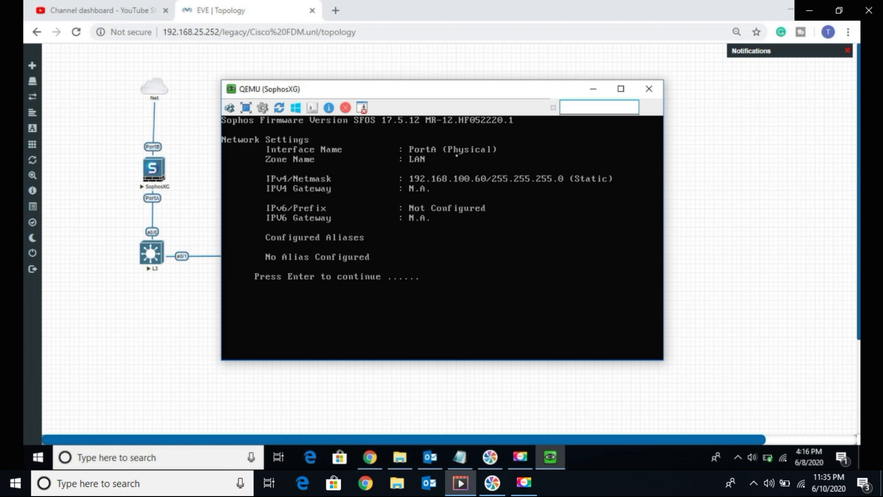
{"action": "key", "text": "Return"}
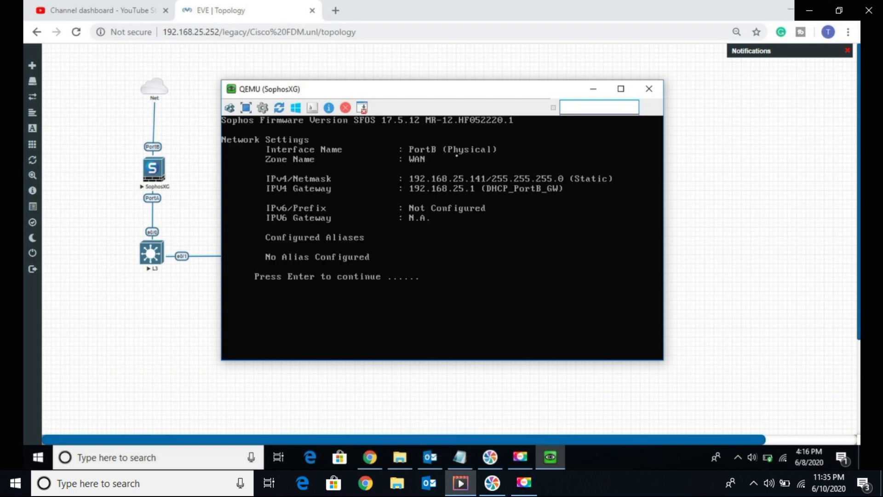
{"action": "key", "text": "Return"}
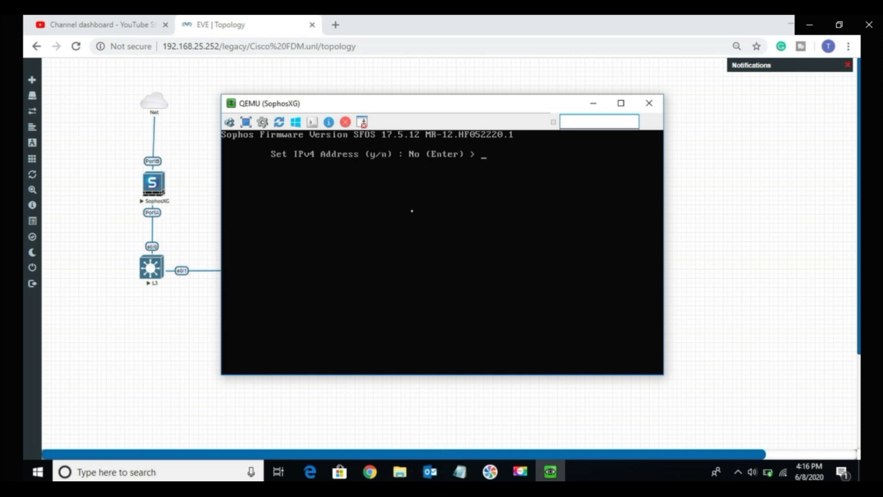
{"action": "key", "text": "ctrl+c"}
{"action": "key", "text": "Return"}
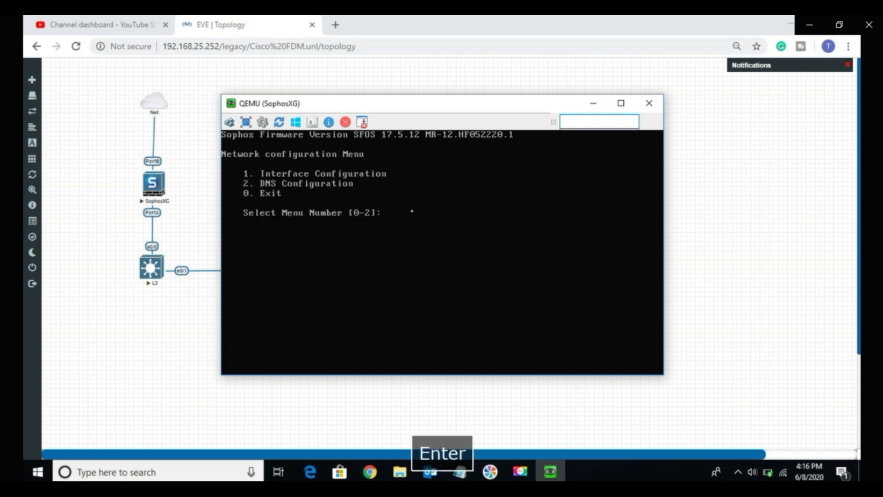
Step: Close the SophosXG console window, open a new browser tab and close the YouTube channel dashboard tab
{"action": "left_click", "coordinate": [648, 103]}
{"action": "left_click", "coordinate": [335, 23]}
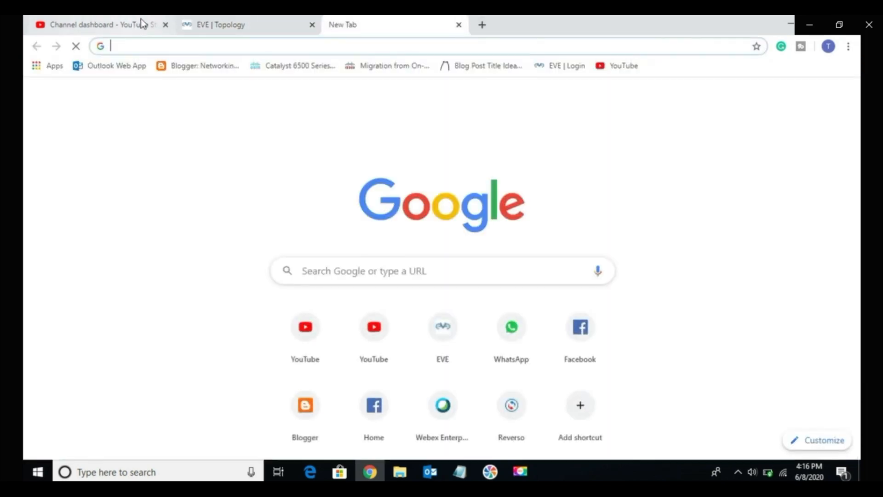
{"action": "left_click", "coordinate": [166, 25]}
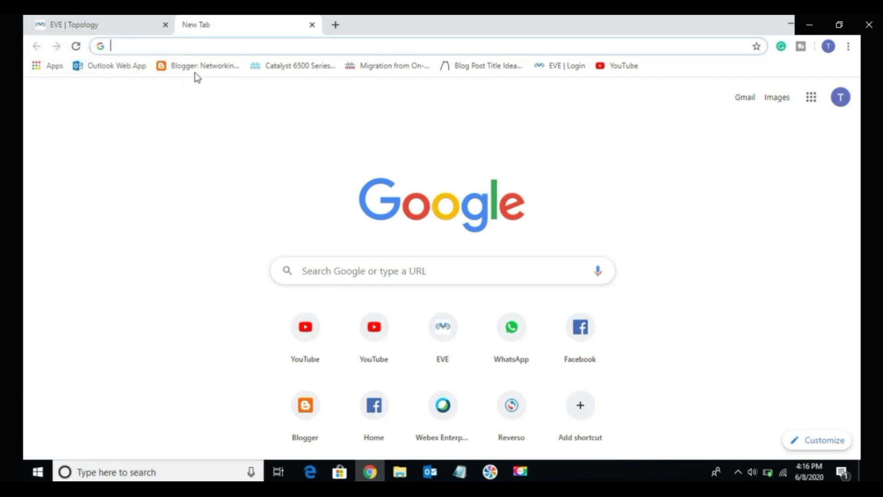
{"action": "type", "text": "htt"}
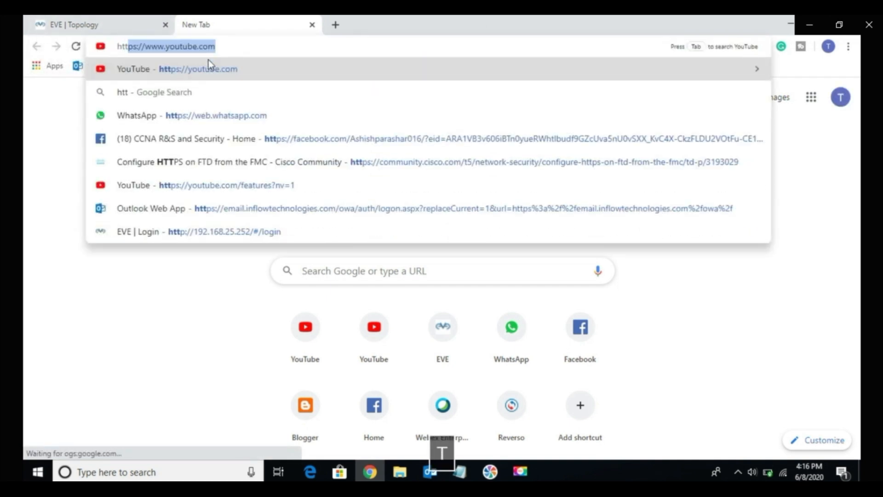
{"action": "type", "text": "ps://"}
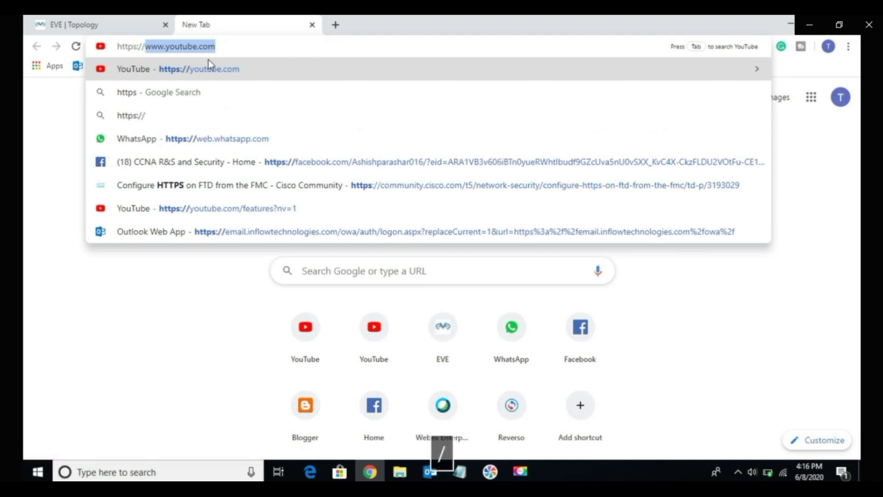
{"action": "type", "text": "192.1"}
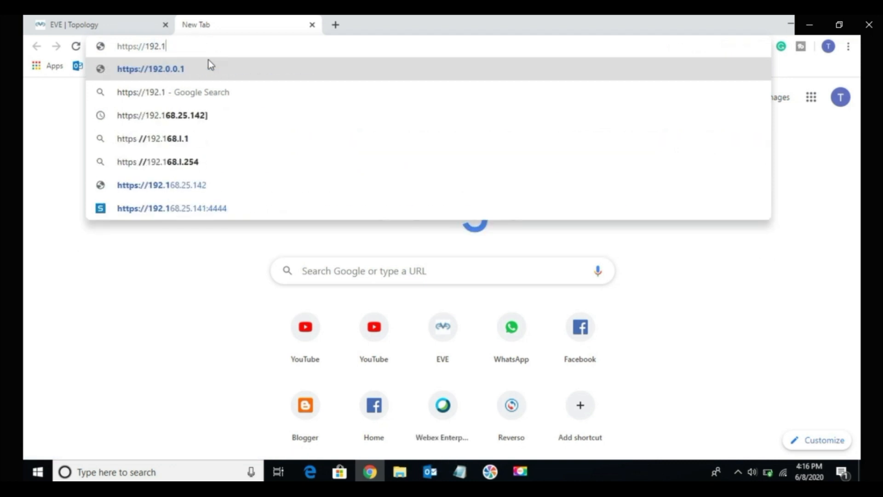
{"action": "left_click", "coordinate": [182, 211]}
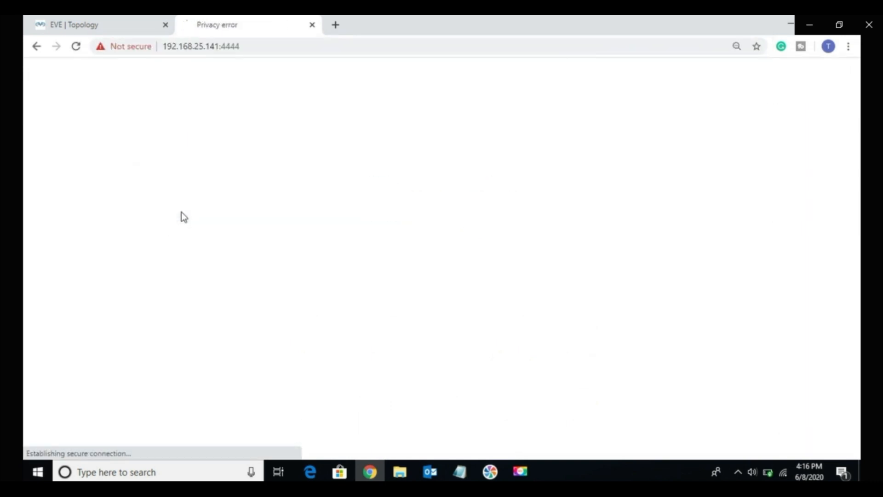
{"action": "left_click", "coordinate": [316, 305]}
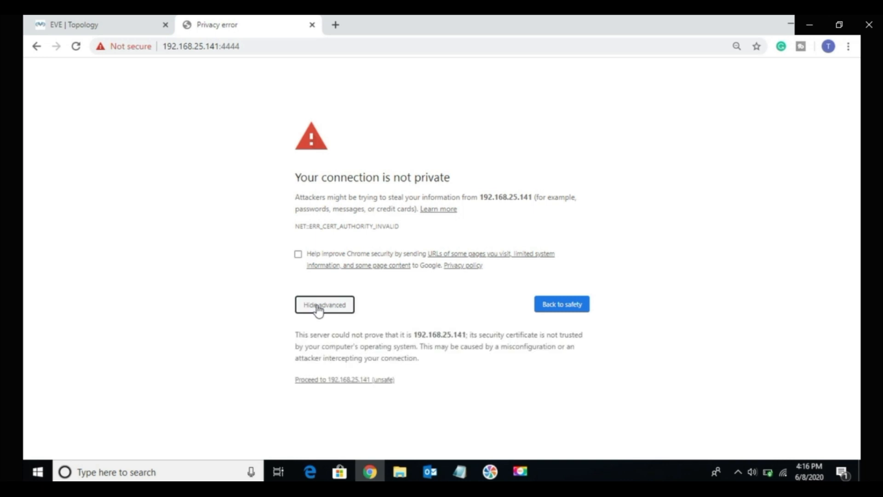
{"action": "left_click", "coordinate": [351, 379]}
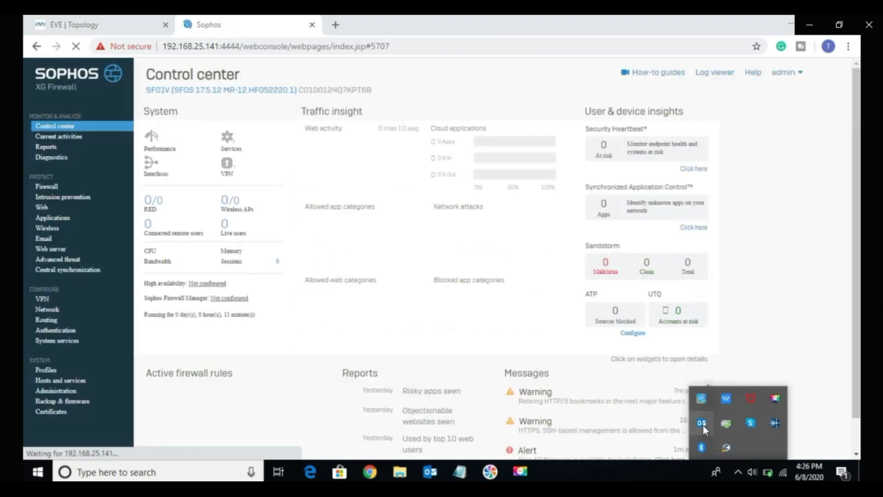
{"action": "left_click", "coordinate": [420, 477]}
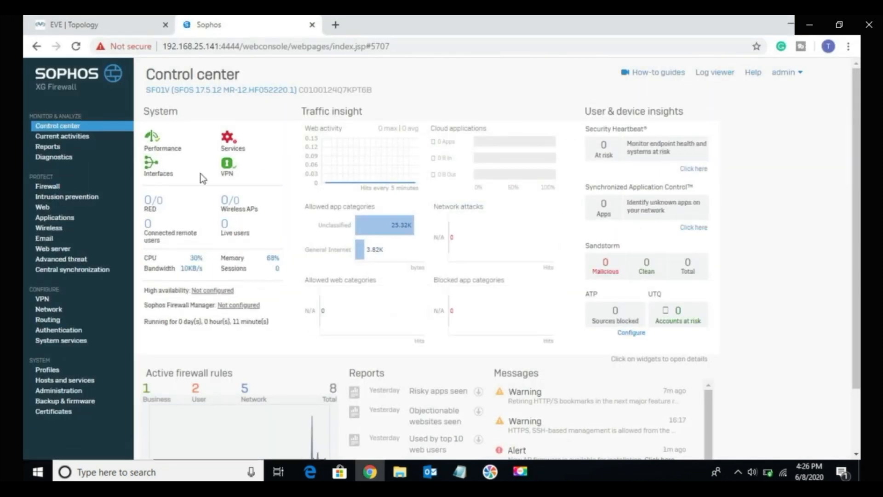
Step: Open the firewall's VPN configuration and look through the existing IPsec policies
{"action": "left_click", "coordinate": [38, 300]}
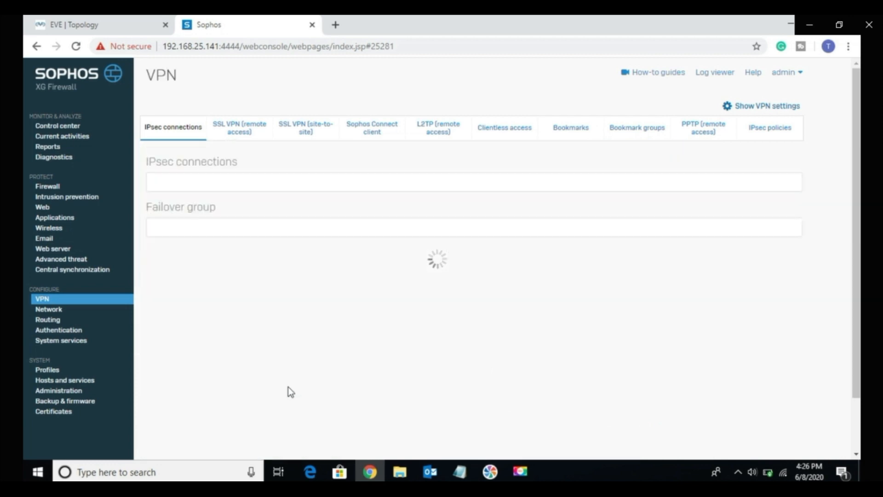
{"action": "left_click", "coordinate": [773, 133]}
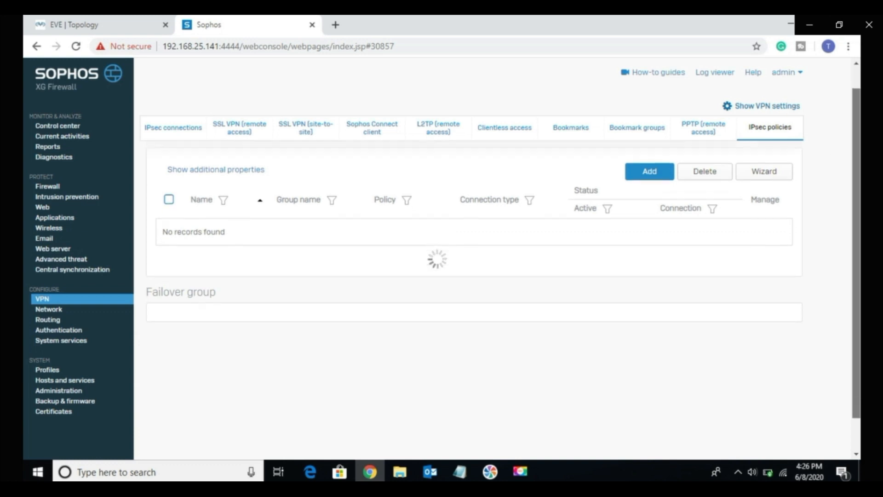
{"action": "scroll", "coordinate": [474, 299], "scroll_direction": "down", "scroll_amount": 3}
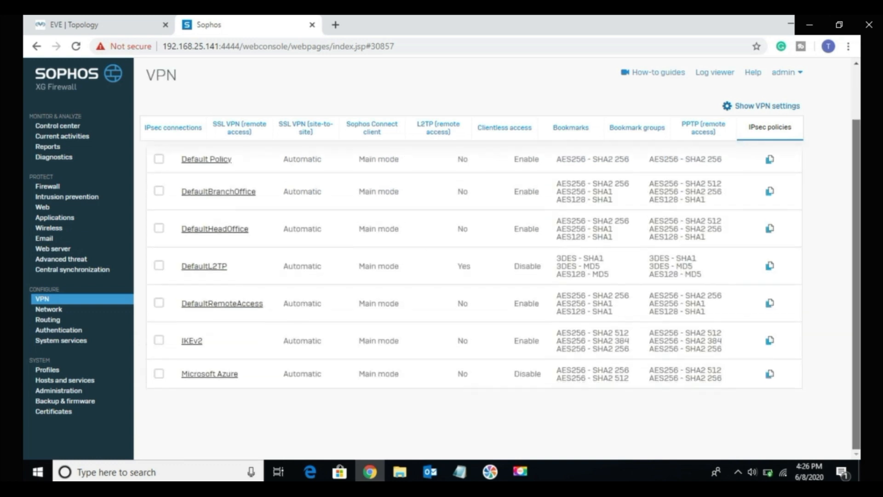
{"action": "scroll", "coordinate": [728, 189], "scroll_direction": "up", "scroll_amount": 2}
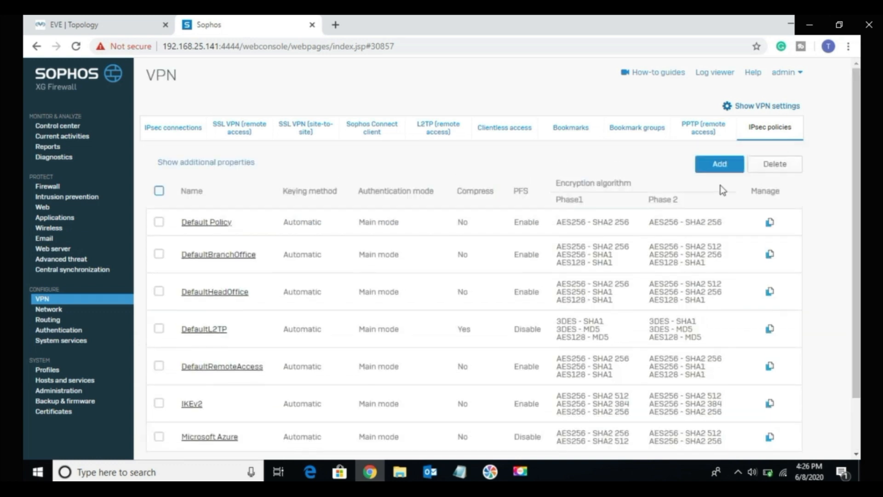
Step: Start a new IPsec policy and name it "Test vpn"
{"action": "left_click", "coordinate": [711, 170]}
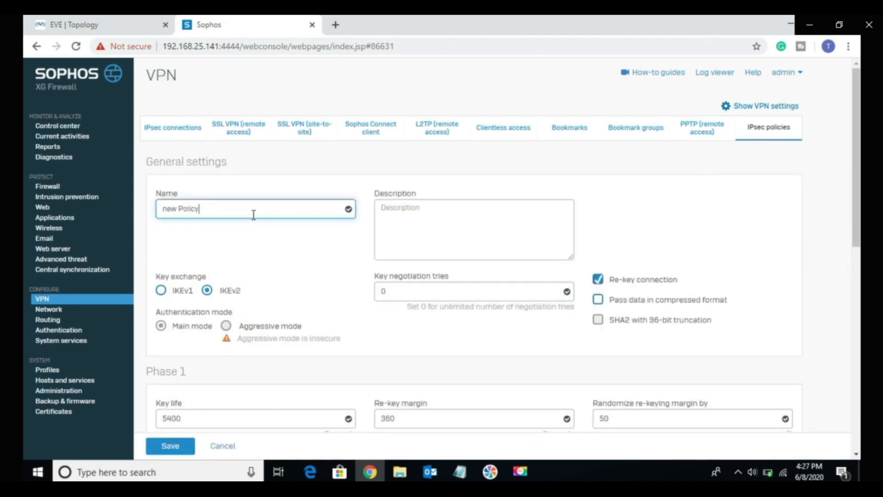
{"action": "key", "text": "ctrl+shift+Left"}
{"action": "key", "text": "ctrl+shift+Left"}
{"action": "type", "text": "T"}
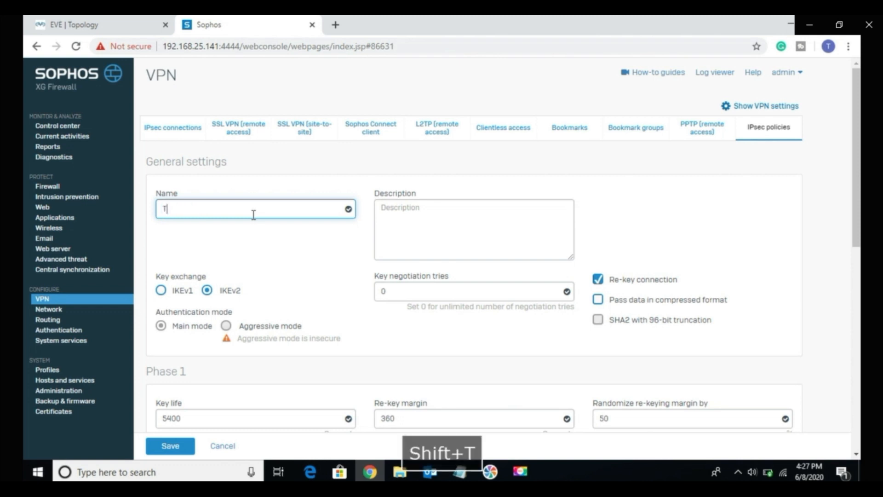
{"action": "type", "text": "est "}
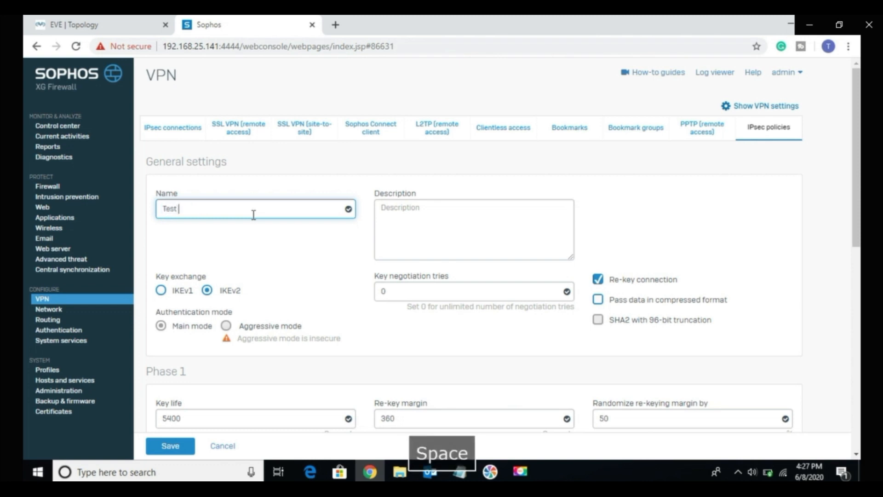
{"action": "type", "text": "vpn"}
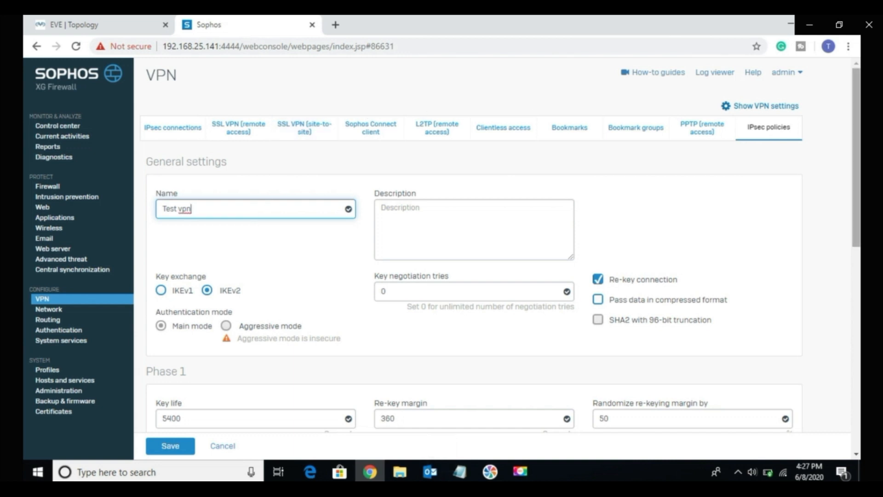
Step: Add a second algorithm combination to Phase 1 with AES192 encryption and SHA2 512 authentication
{"action": "scroll", "coordinate": [856, 157], "scroll_direction": "down", "scroll_amount": 2}
{"action": "scroll", "coordinate": [858, 228], "scroll_direction": "down", "scroll_amount": 1}
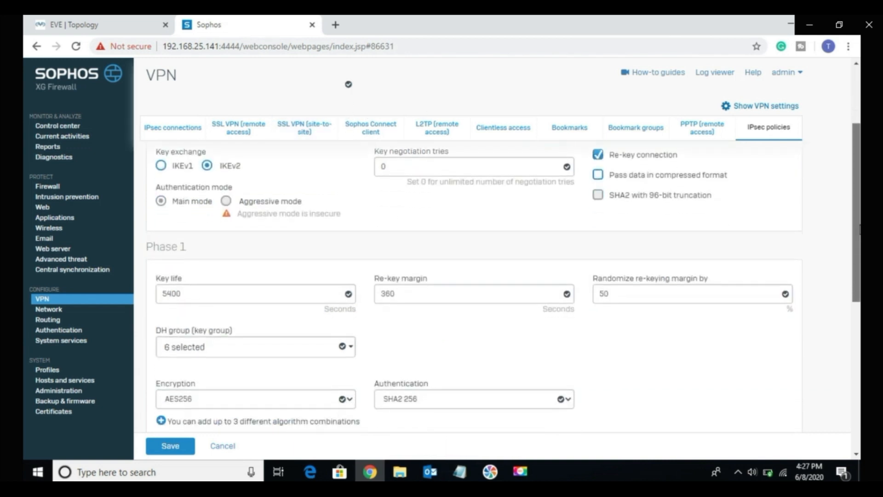
{"action": "left_click_drag", "start_coordinate": [858, 229], "coordinate": [855, 277]}
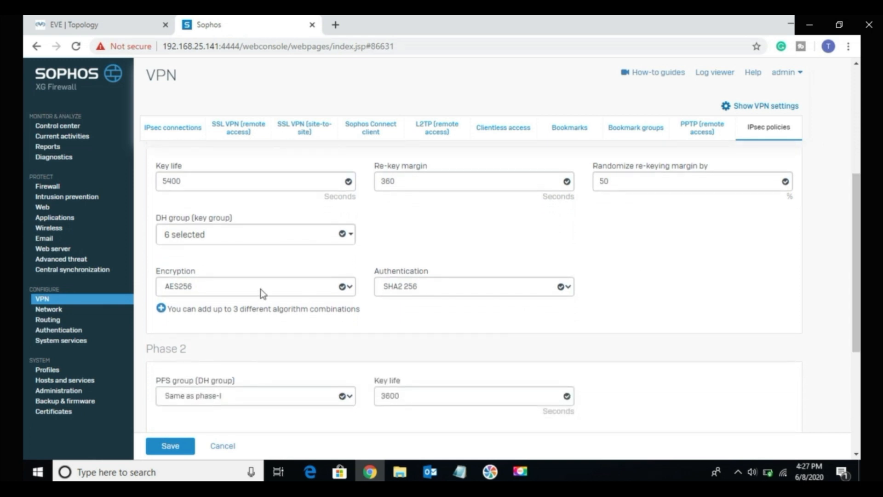
{"action": "left_click", "coordinate": [161, 308]}
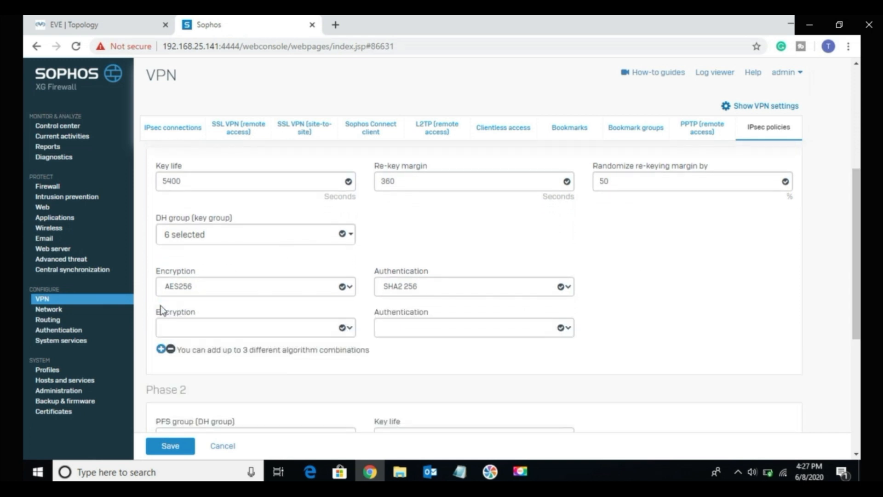
{"action": "left_click", "coordinate": [228, 333]}
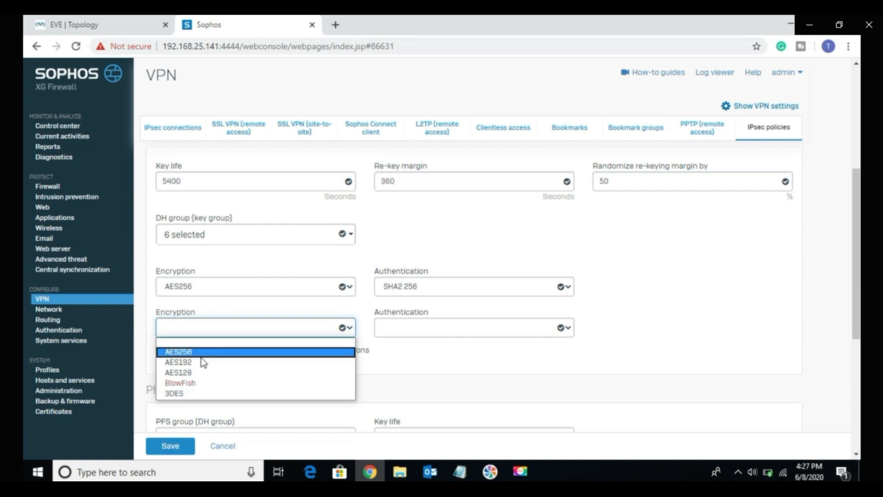
{"action": "left_click", "coordinate": [202, 352]}
{"action": "left_click", "coordinate": [210, 327]}
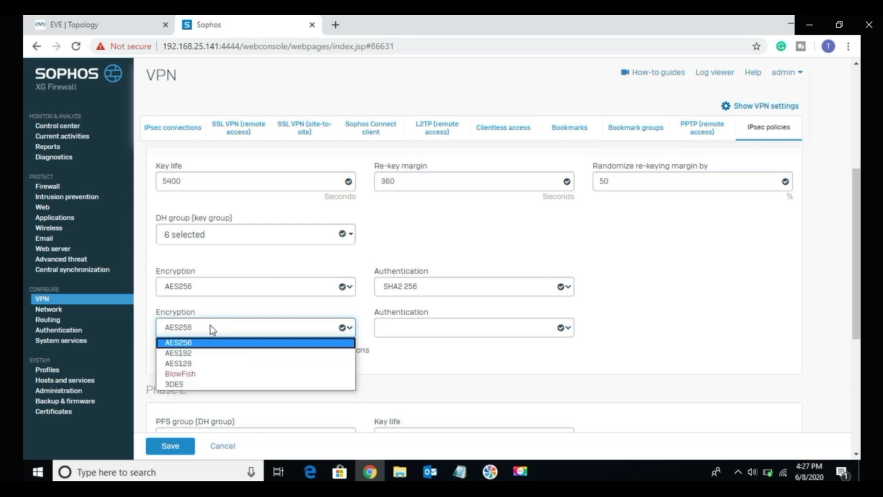
{"action": "left_click", "coordinate": [207, 352]}
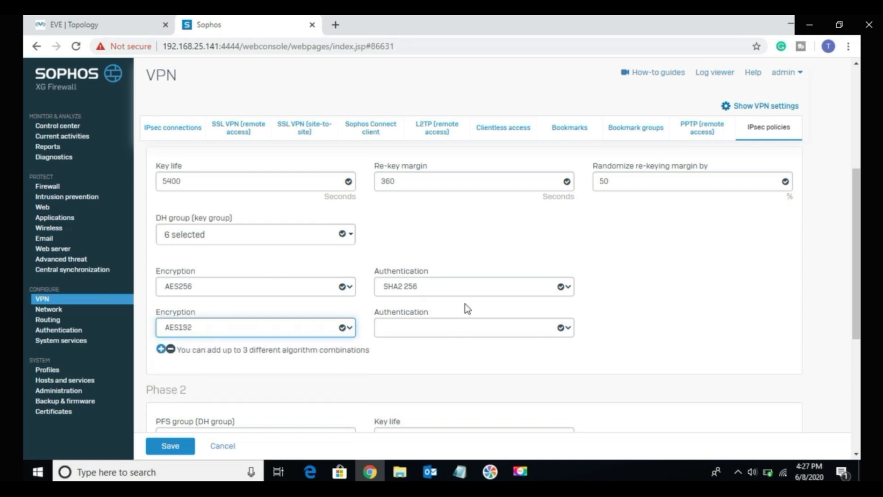
{"action": "left_click", "coordinate": [463, 324]}
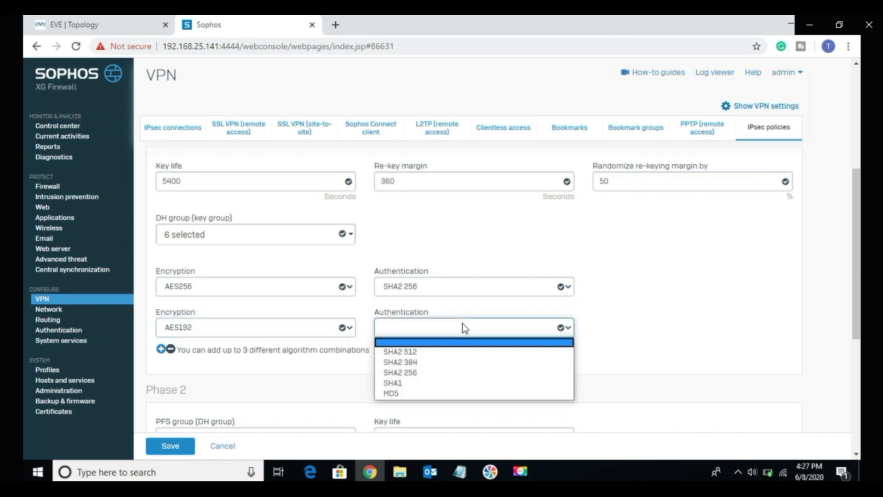
{"action": "left_click", "coordinate": [446, 354]}
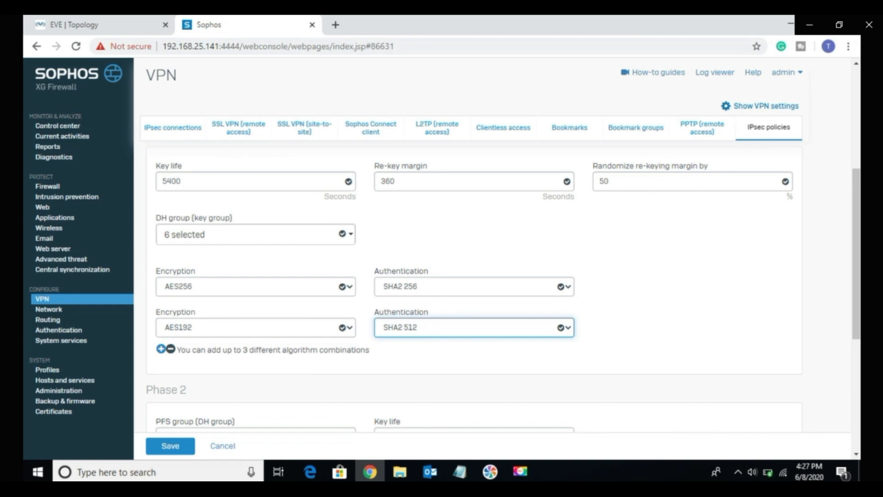
Step: Add a second algorithm combination to Phase 2 with AES192 encryption and SHA2 512 authentication
{"action": "scroll", "coordinate": [474, 289], "scroll_direction": "down", "scroll_amount": 5}
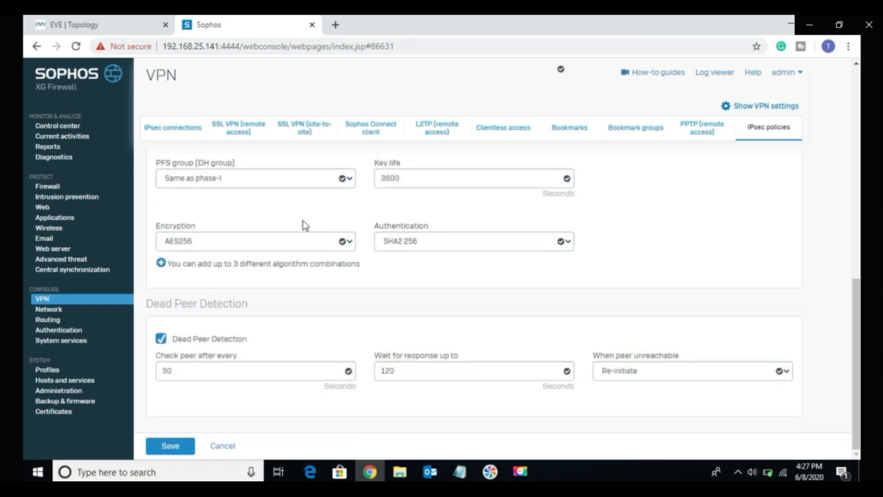
{"action": "left_click", "coordinate": [350, 241]}
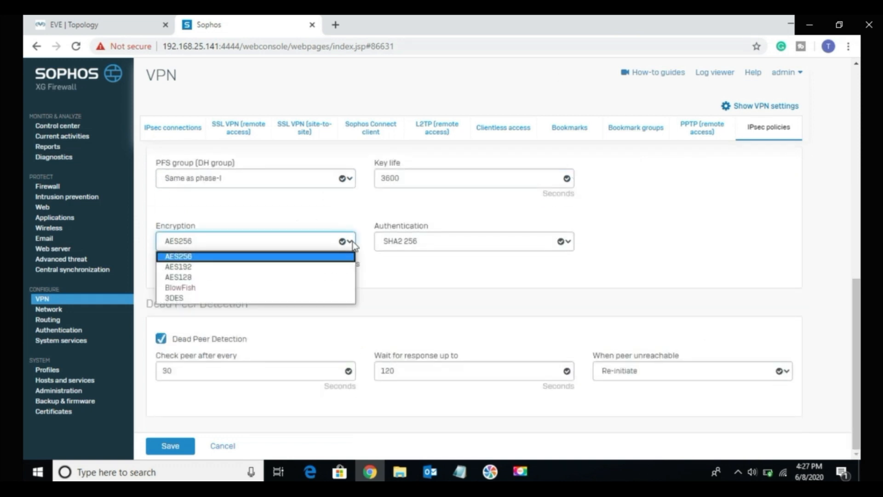
{"action": "left_click", "coordinate": [352, 242]}
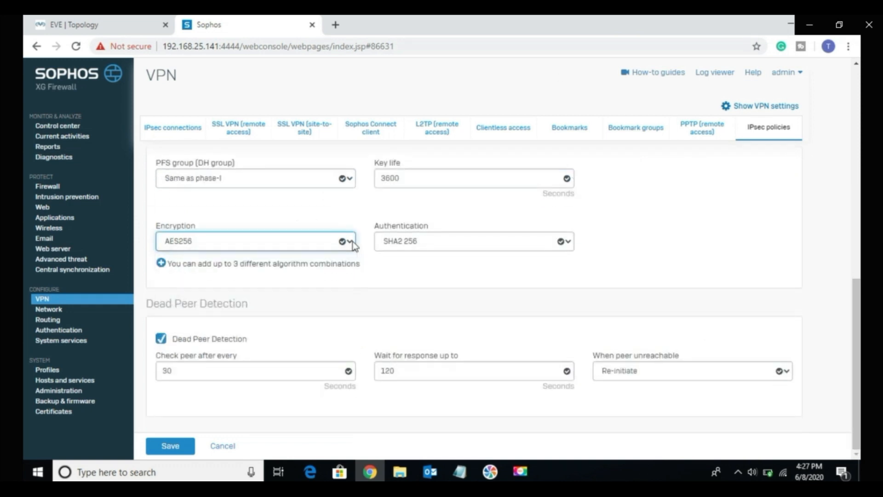
{"action": "left_click", "coordinate": [161, 263]}
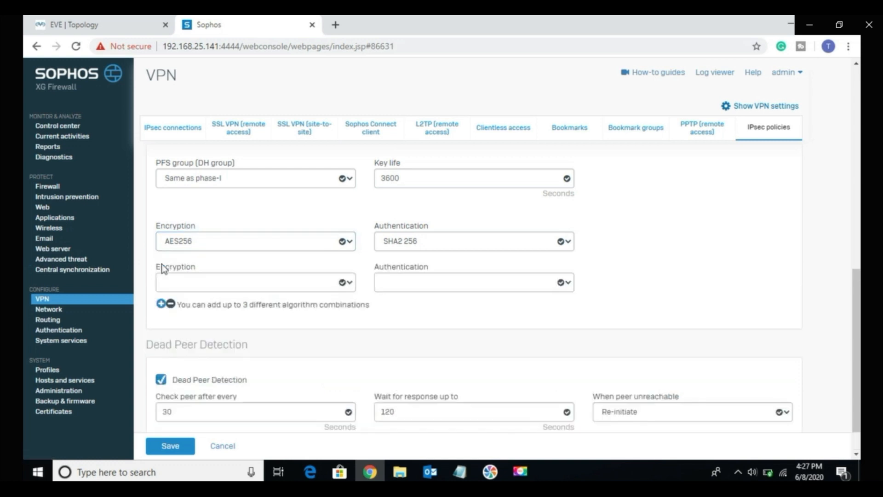
{"action": "left_click", "coordinate": [187, 282]}
{"action": "left_click", "coordinate": [184, 317]}
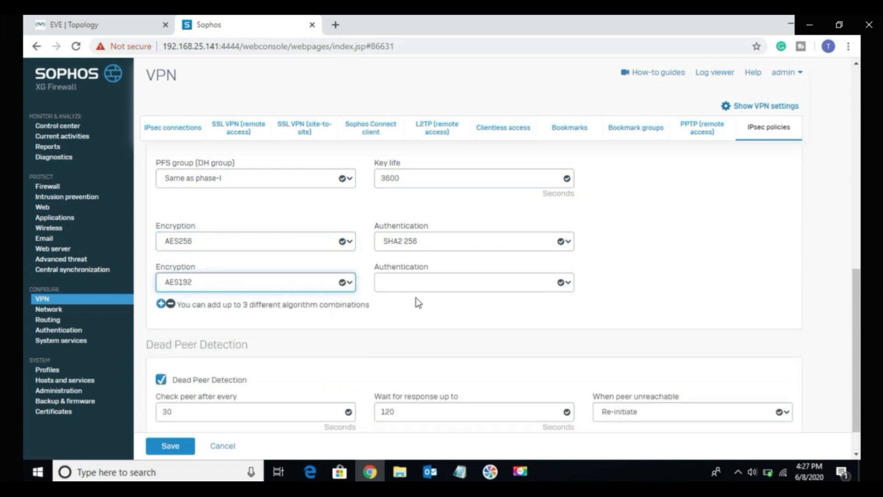
{"action": "left_click", "coordinate": [423, 285]}
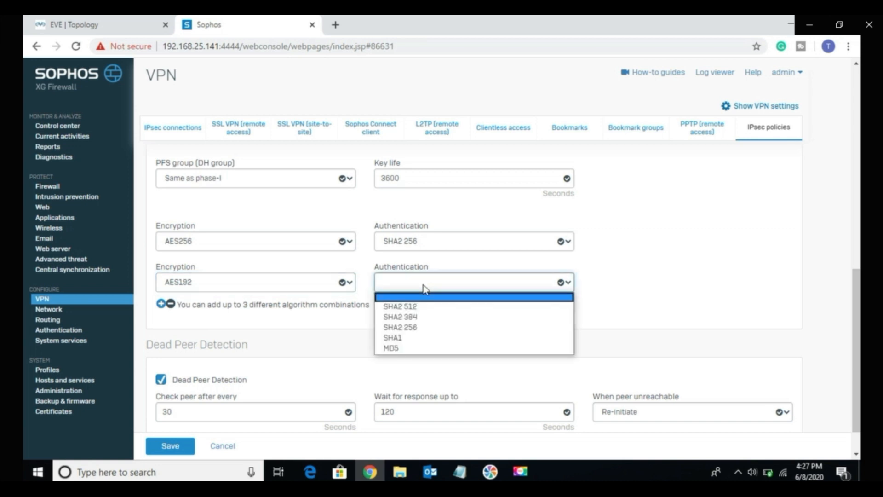
{"action": "left_click", "coordinate": [412, 308]}
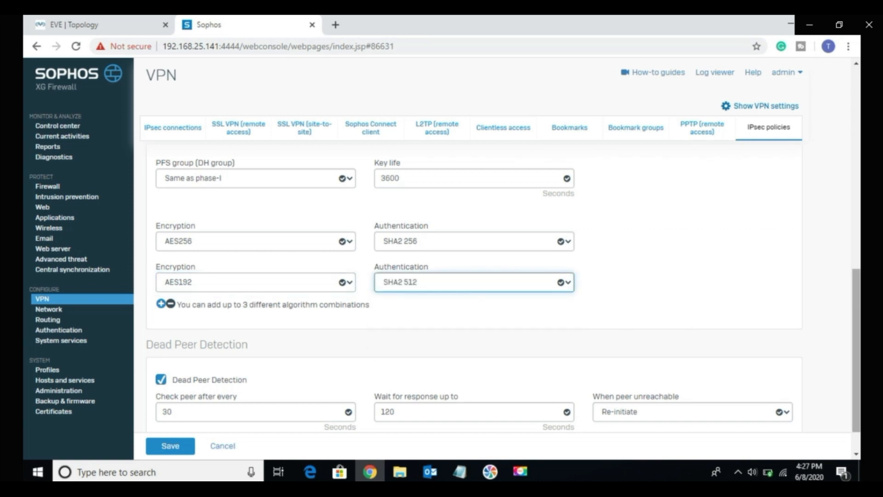
Step: Save the new IPsec policy and check its entry in the policy list
{"action": "scroll", "coordinate": [856, 313], "scroll_direction": "down", "scroll_amount": 1}
{"action": "left_click", "coordinate": [172, 447]}
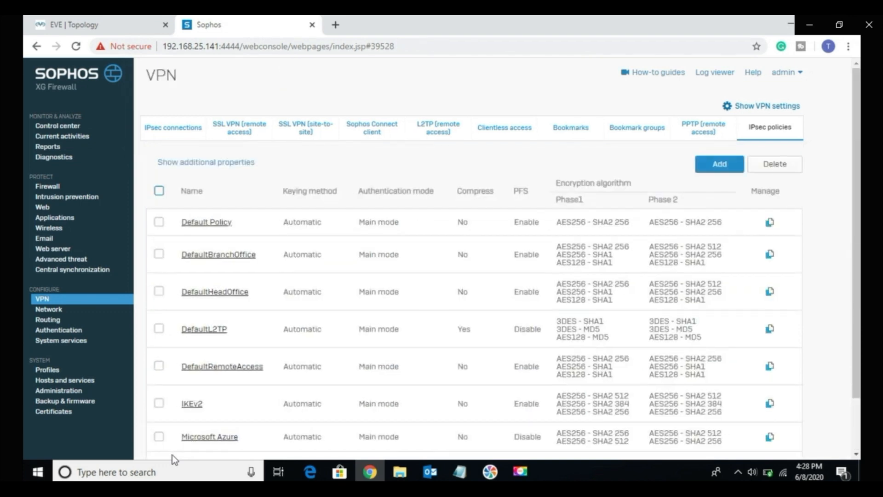
{"action": "scroll", "coordinate": [703, 360], "scroll_direction": "down", "scroll_amount": 2}
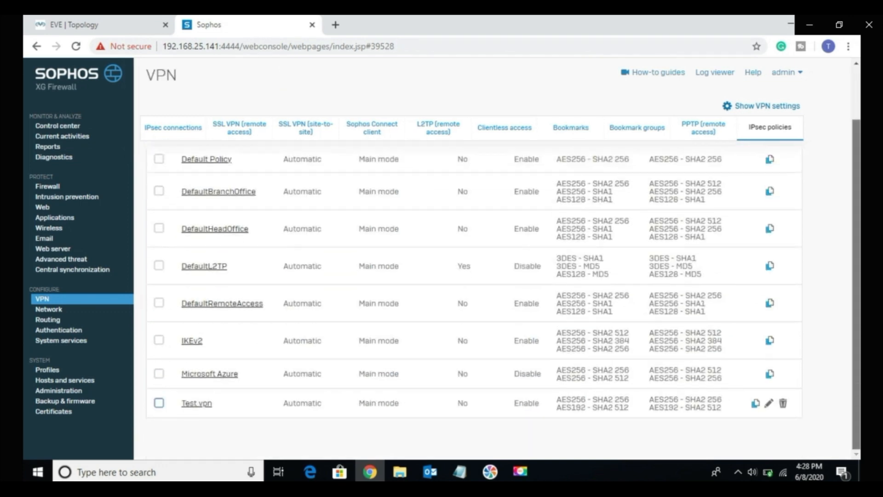
{"action": "scroll", "coordinate": [454, 184], "scroll_direction": "up", "scroll_amount": 2}
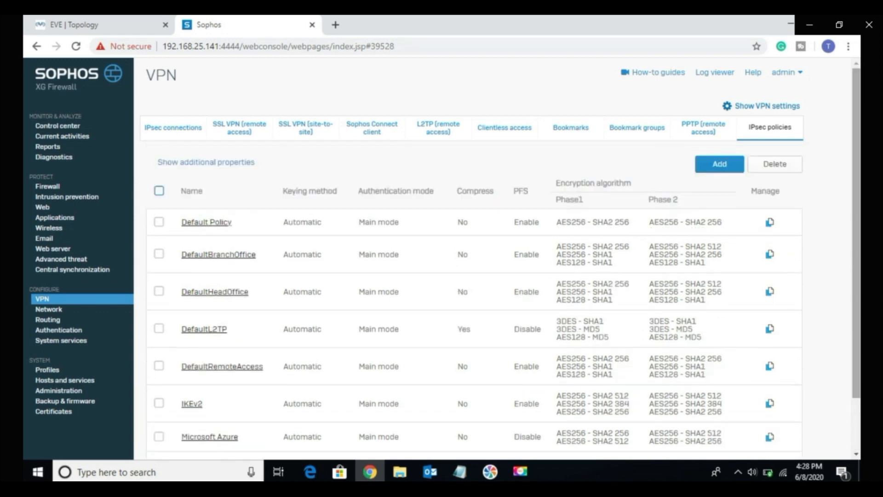
Step: Start a new IPsec connection and enter "Test vpn" as its name
{"action": "left_click", "coordinate": [179, 131]}
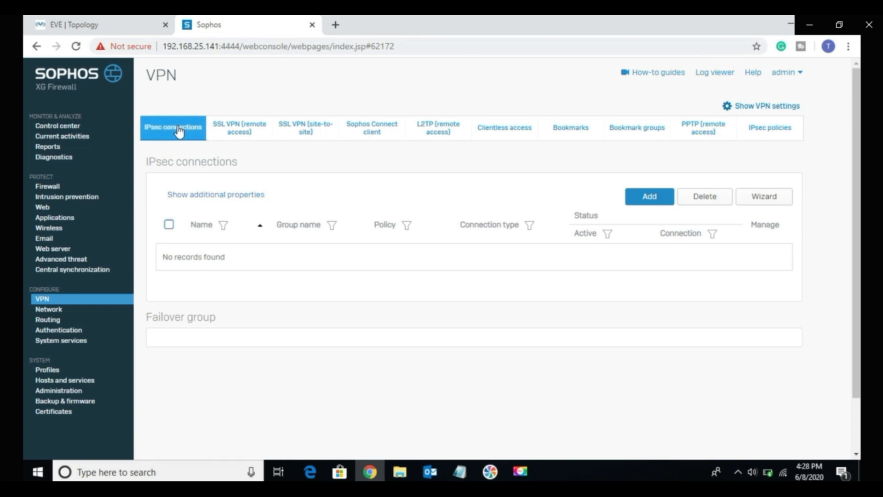
{"action": "left_click", "coordinate": [653, 201]}
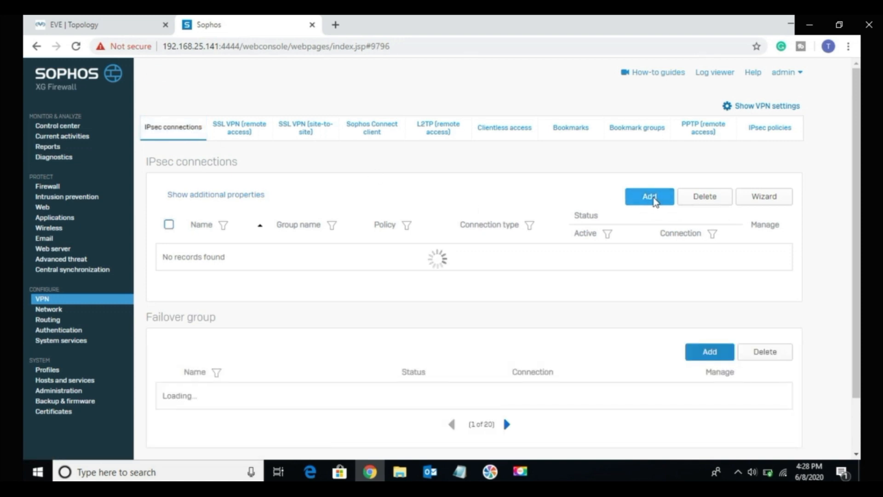
{"action": "left_click", "coordinate": [655, 203]}
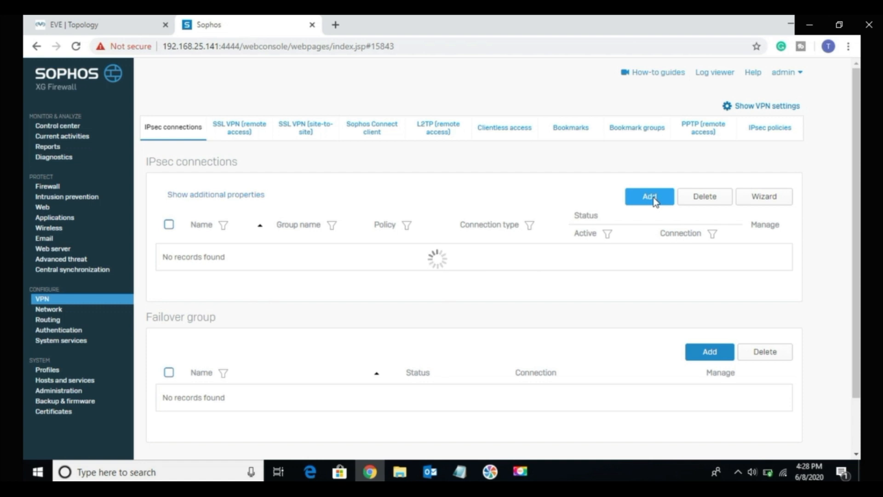
{"action": "type", "text": "Tes"}
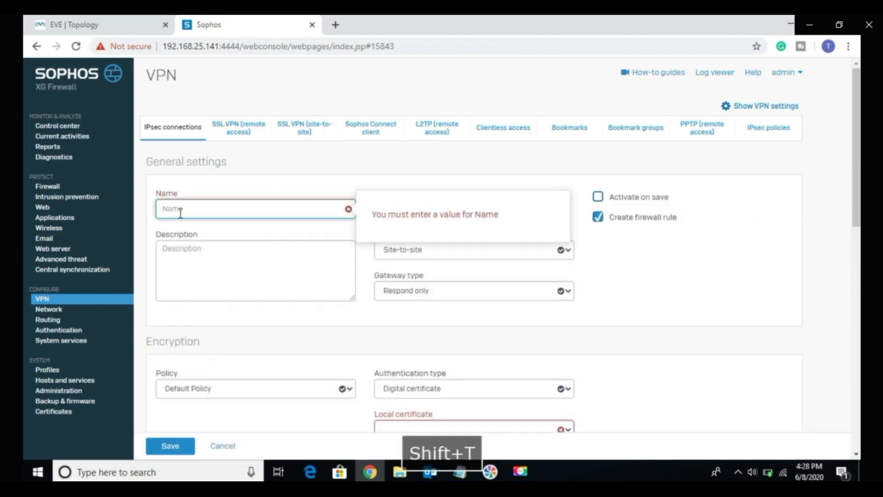
{"action": "type", "text": "t"}
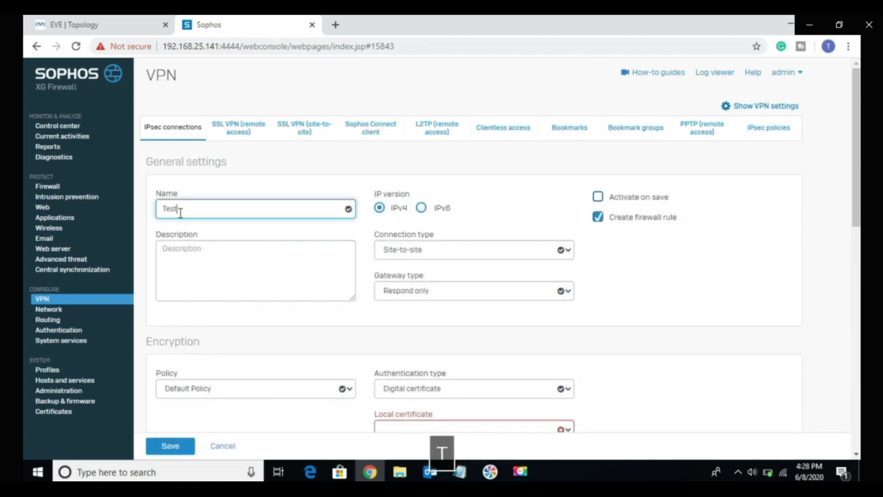
{"action": "type", "text": " vp"}
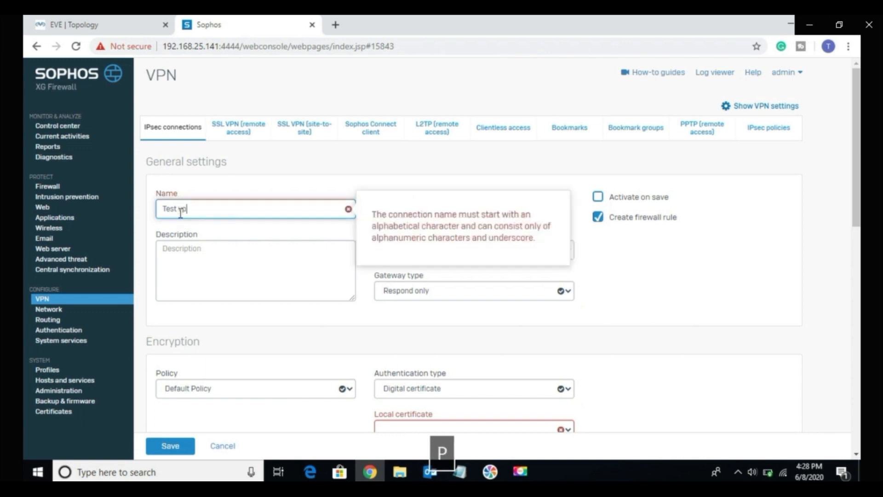
{"action": "type", "text": "n"}
{"action": "left_click", "coordinate": [368, 321]}
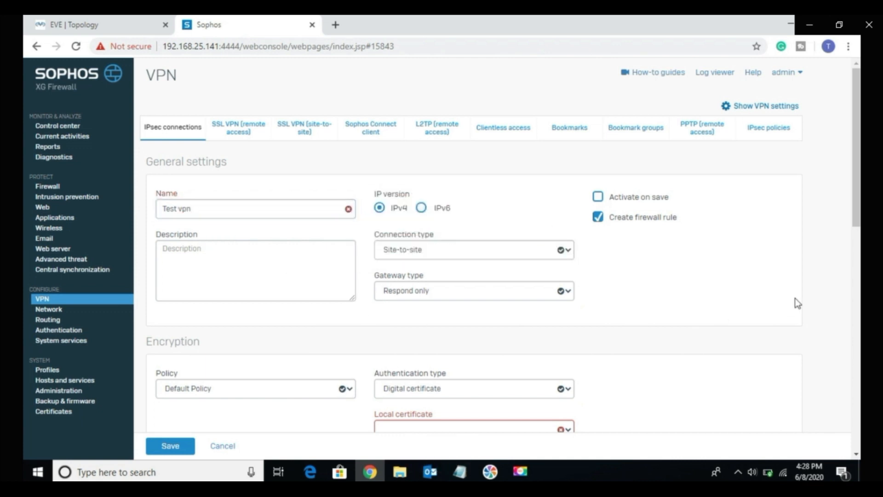
Step: Assign the Test vpn policy to the connection, choose Preshared key authentication and enter the preshared key
{"action": "scroll", "coordinate": [678, 261], "scroll_direction": "down", "scroll_amount": 3}
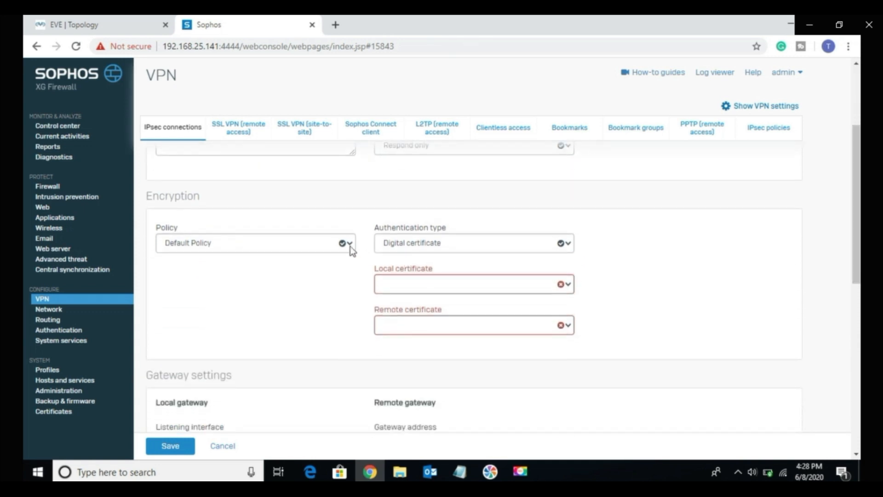
{"action": "left_click", "coordinate": [348, 248]}
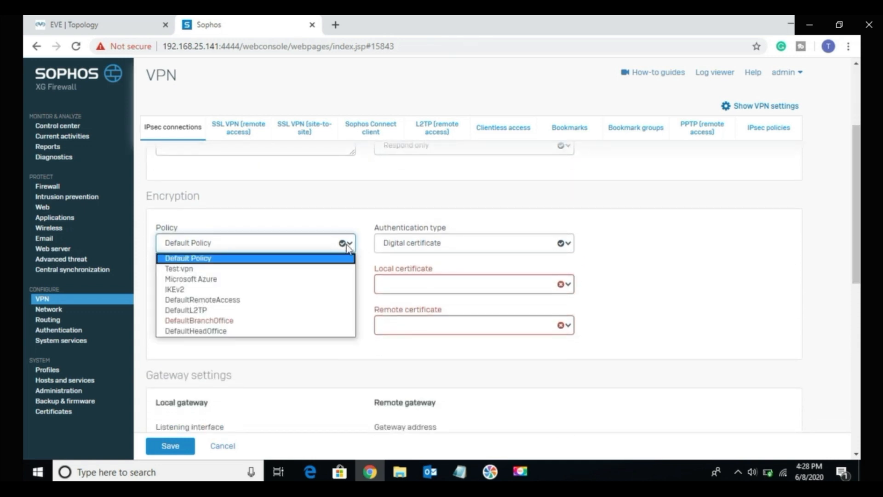
{"action": "left_click", "coordinate": [303, 269]}
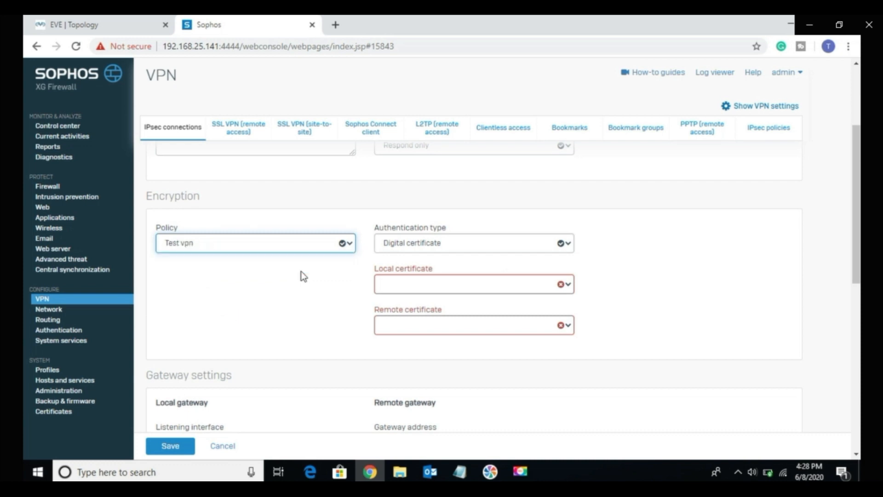
{"action": "left_click", "coordinate": [477, 281]}
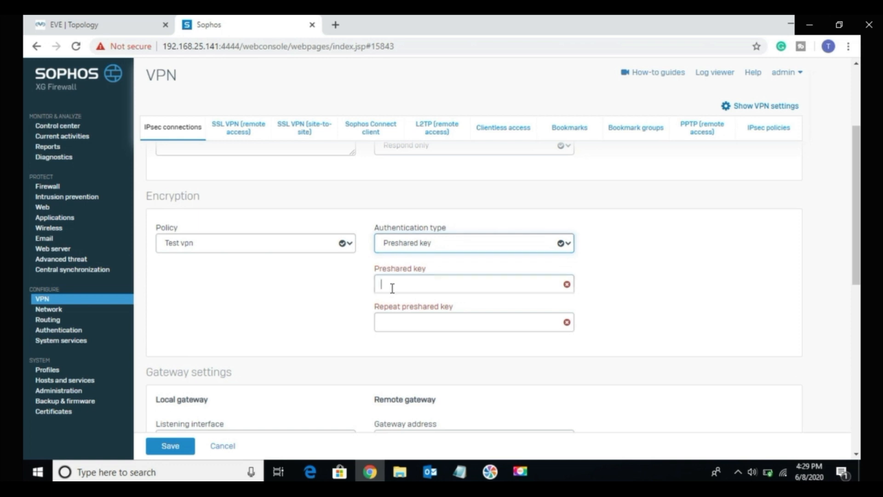
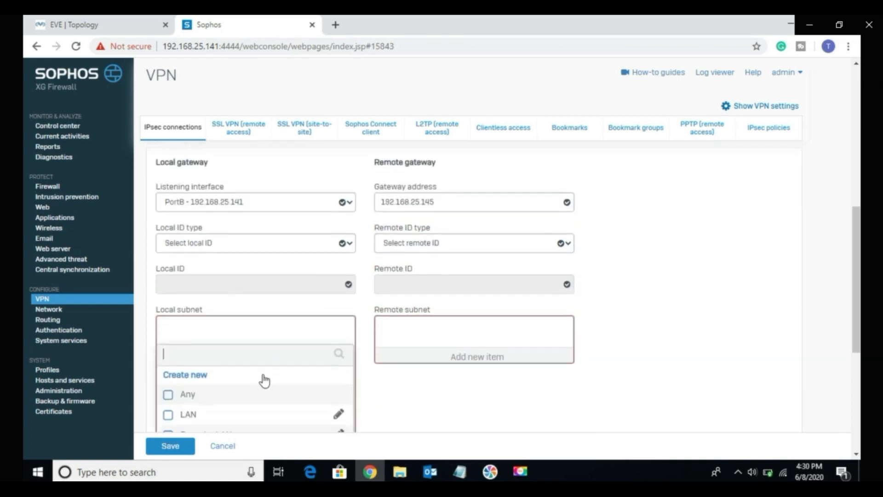
Step: Set LAN as the local subnet and Remote_LAN as the remote subnet, with Network Address Translation enabled
{"action": "scroll", "coordinate": [263, 380], "scroll_direction": "down", "scroll_amount": 1}
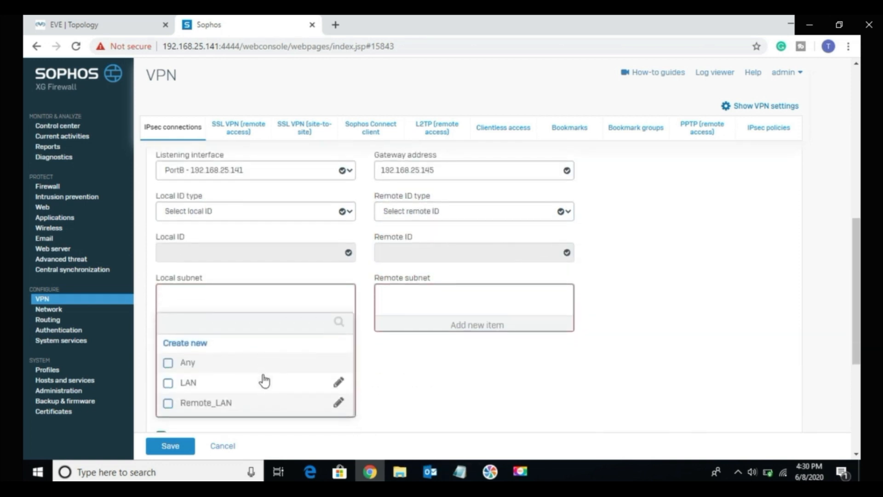
{"action": "left_click", "coordinate": [191, 386]}
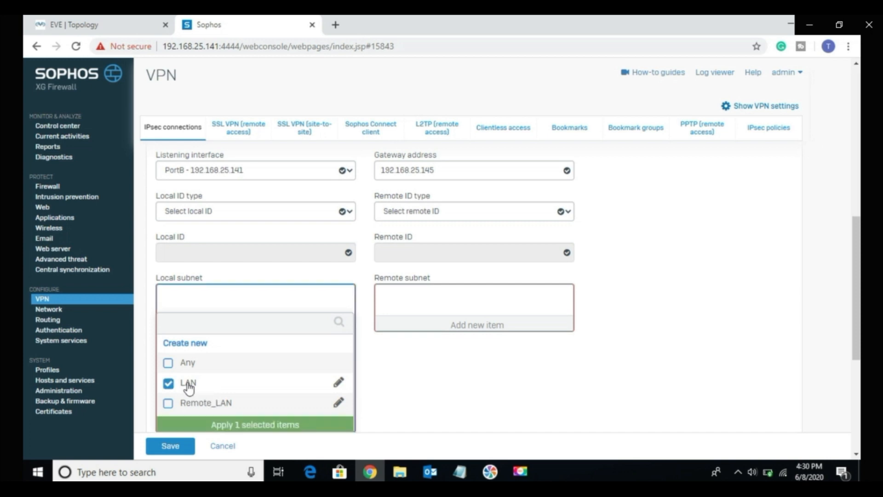
{"action": "left_click", "coordinate": [225, 425]}
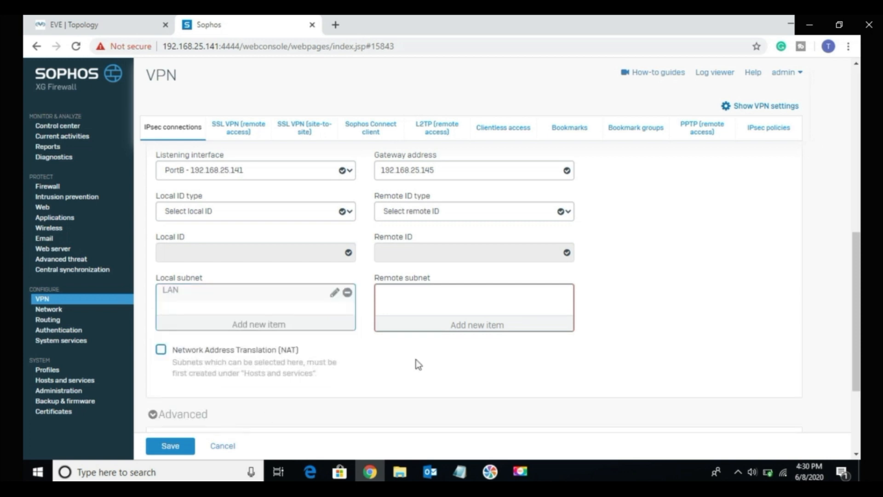
{"action": "left_click", "coordinate": [471, 325]}
{"action": "left_click", "coordinate": [415, 405]}
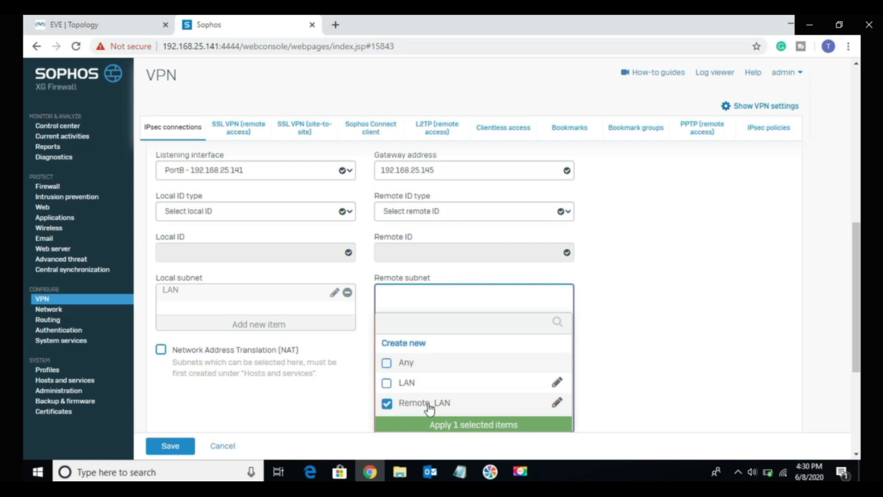
{"action": "left_click", "coordinate": [423, 424]}
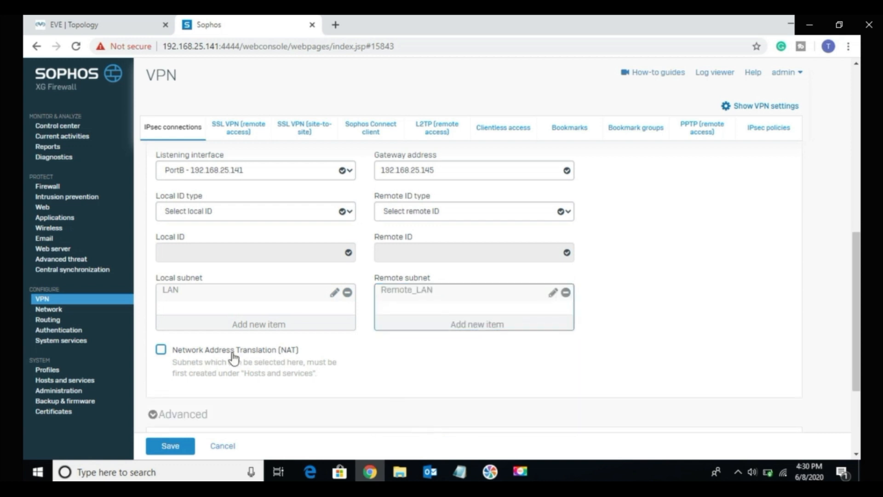
{"action": "left_click", "coordinate": [160, 350]}
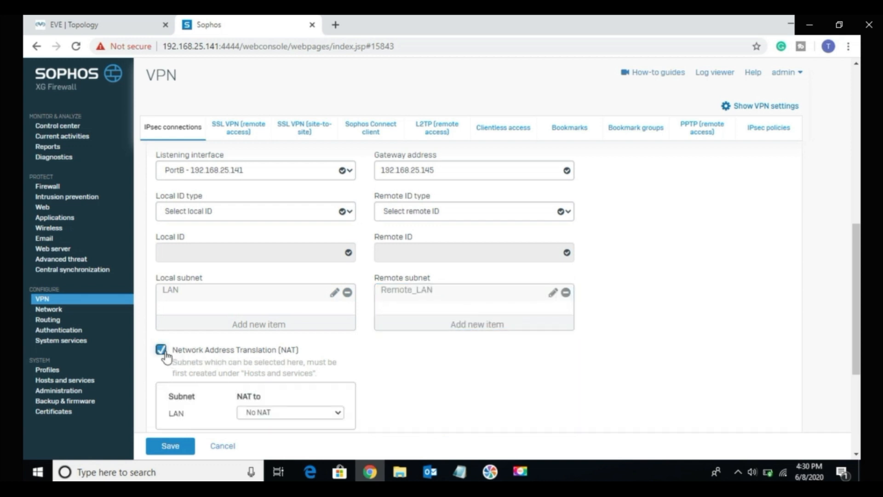
Step: Write a new, more complex preshared key in a blank Notepad document and copy it
{"action": "left_click_drag", "start_coordinate": [857, 339], "coordinate": [858, 304]}
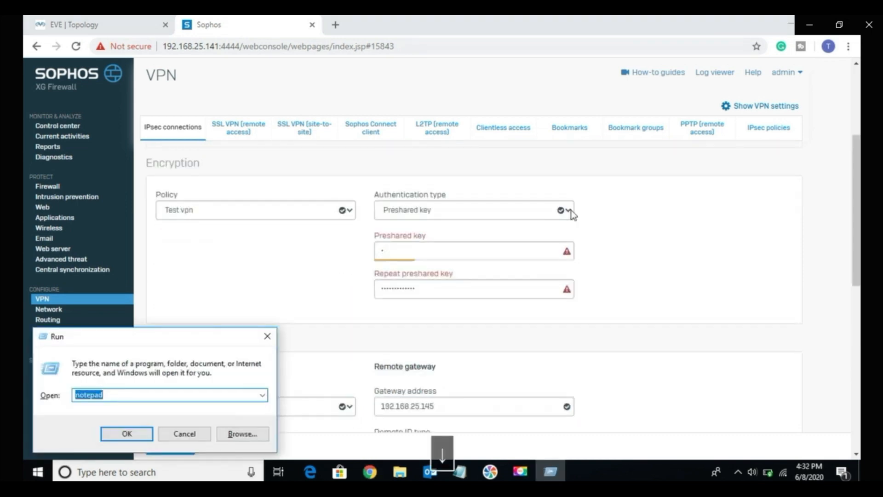
{"action": "key", "text": "Return"}
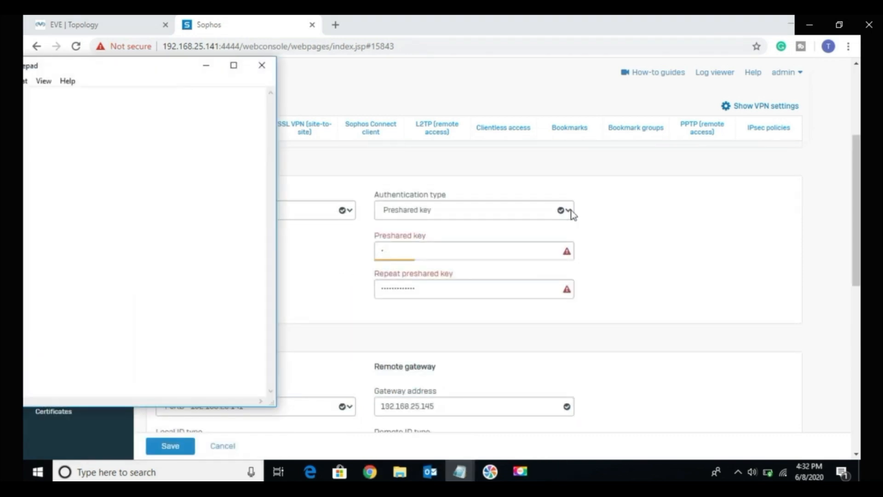
{"action": "left_click_drag", "start_coordinate": [121, 69], "coordinate": [243, 98]}
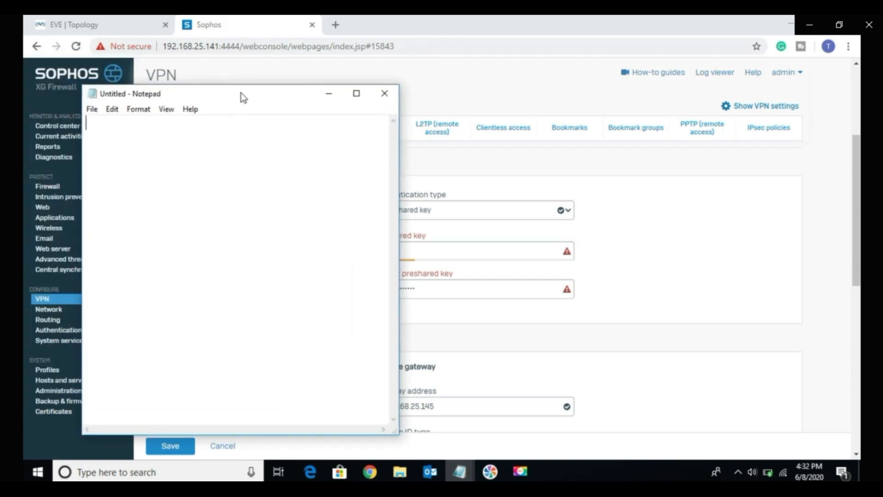
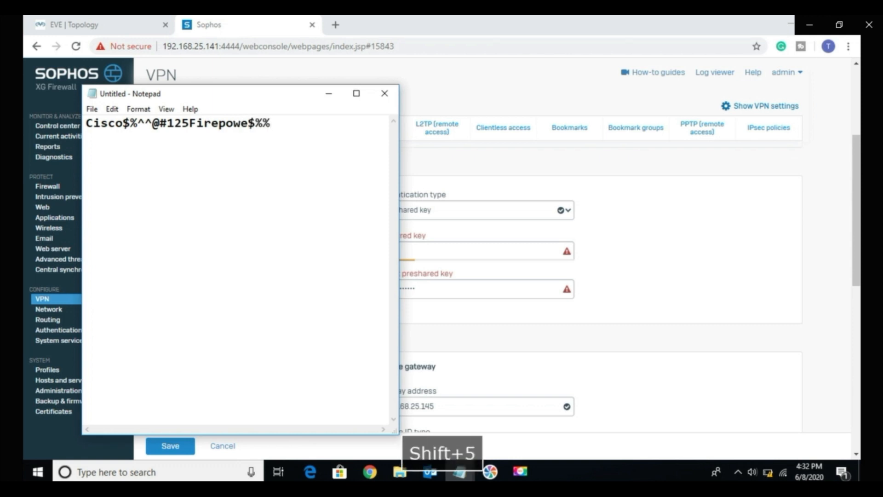
{"action": "key", "text": "ctrl+a"}
{"action": "key", "text": "ctrl+c"}
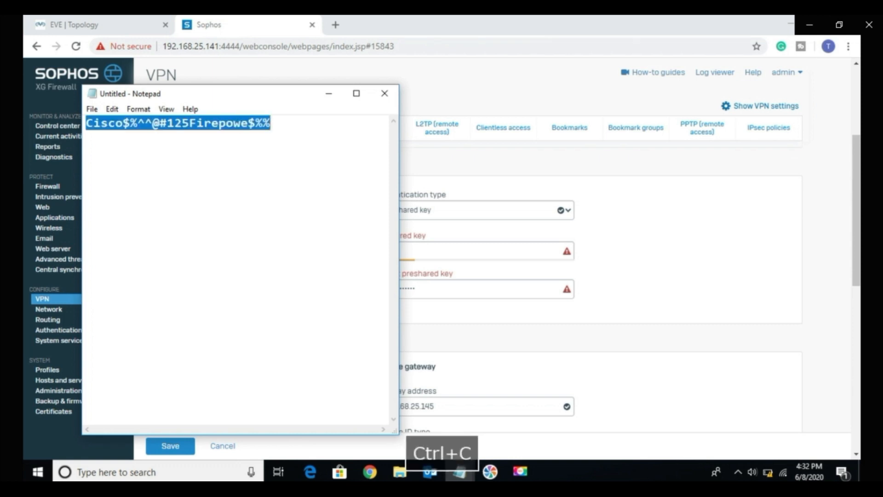
Step: Replace the entries in the Preshared key and Repeat preshared key fields with the key copied from Notepad
{"action": "left_click", "coordinate": [465, 234]}
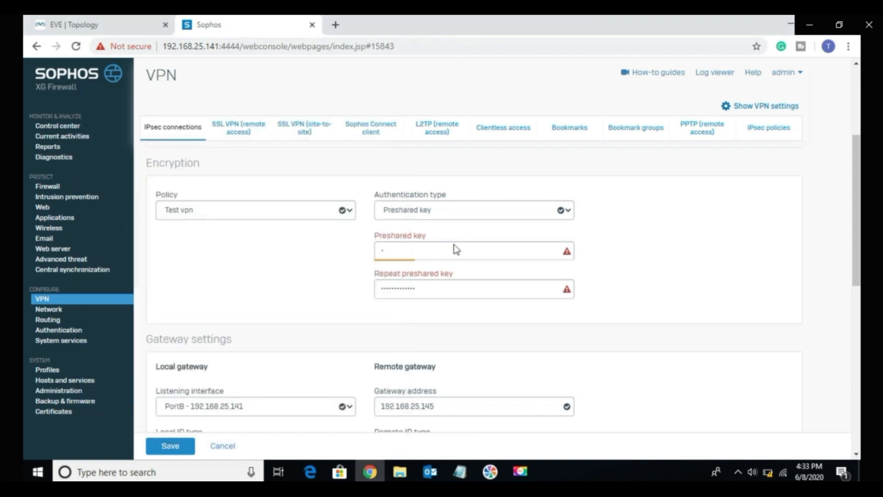
{"action": "double_click", "coordinate": [444, 251]}
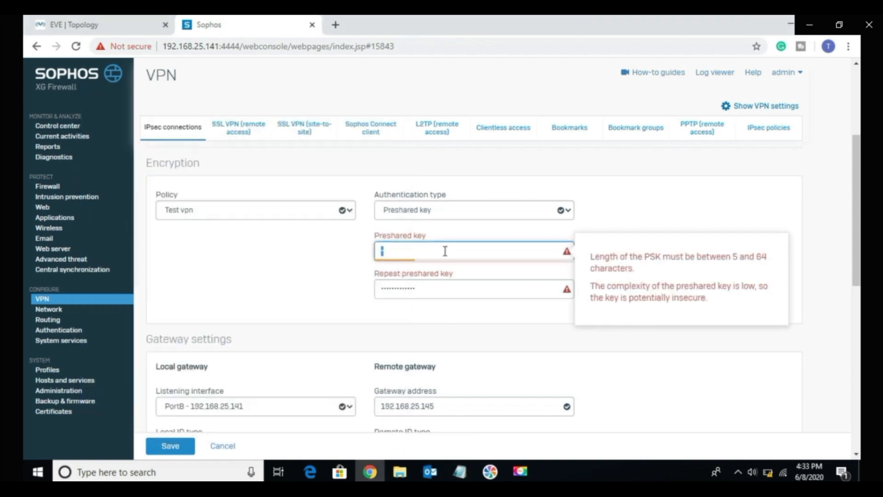
{"action": "key", "text": "BackSpace"}
{"action": "key", "text": "ctrl+v"}
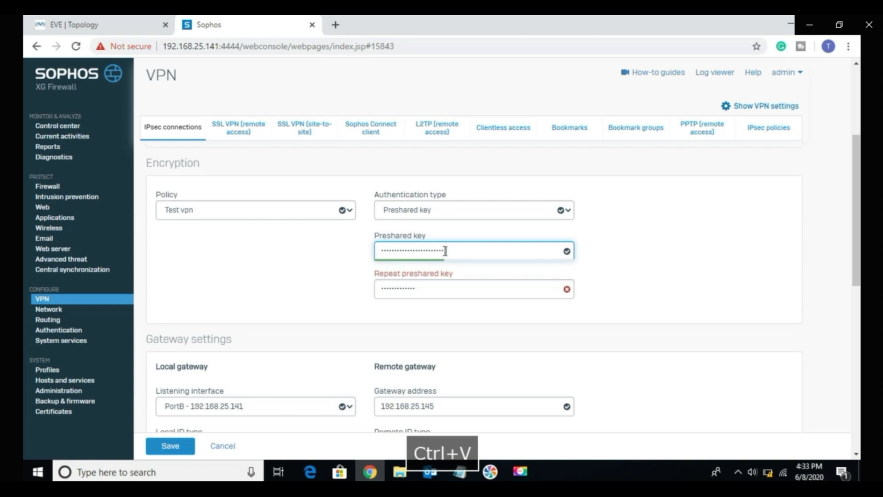
{"action": "left_click", "coordinate": [333, 259]}
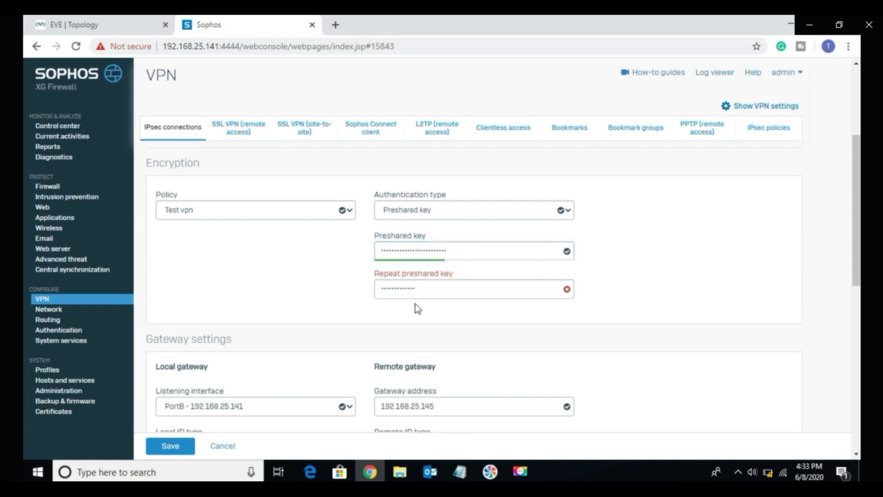
{"action": "double_click", "coordinate": [407, 294]}
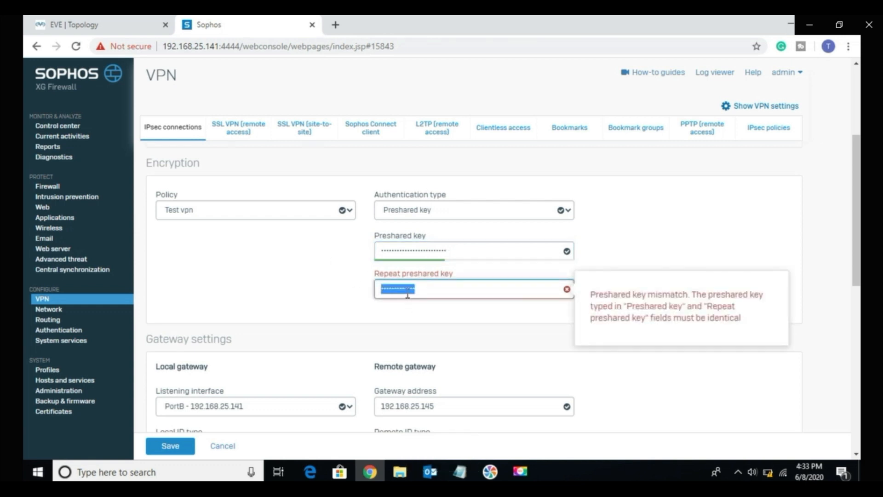
{"action": "key", "text": "ctrl+v"}
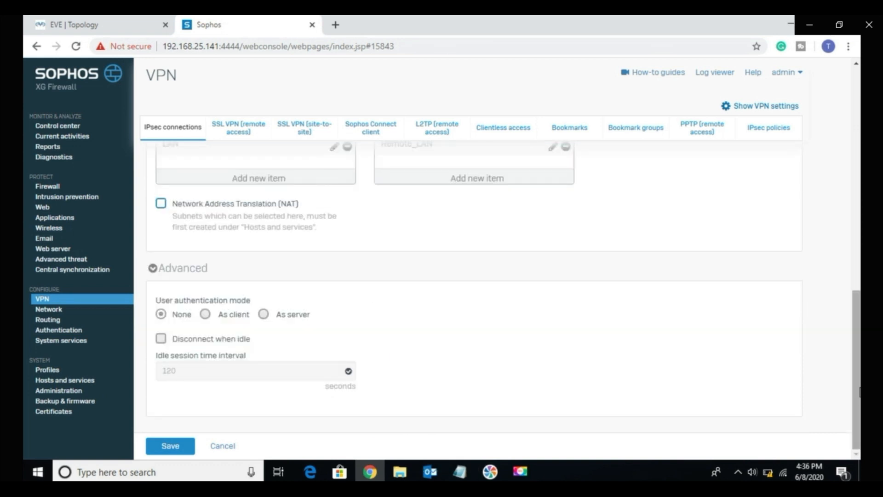
Step: Save the IPsec connection, accepting the preshared key update, and return to the list of IPsec connections
{"action": "left_click", "coordinate": [174, 445]}
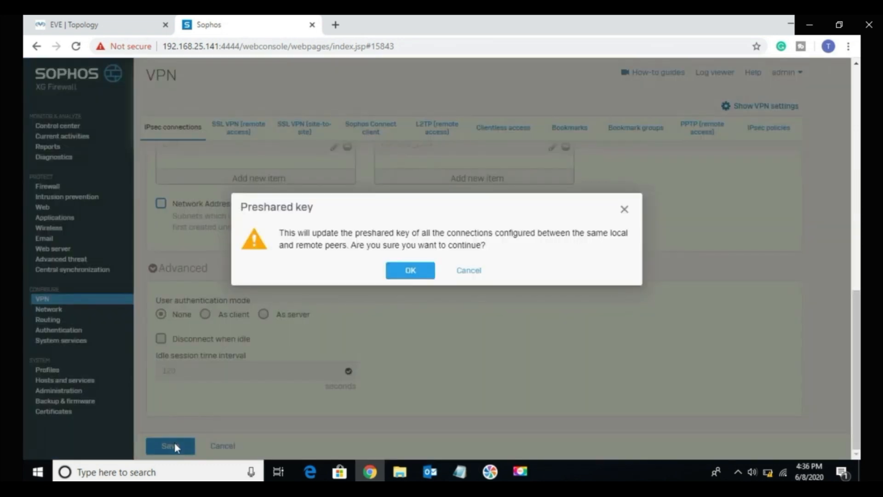
{"action": "left_click", "coordinate": [410, 271]}
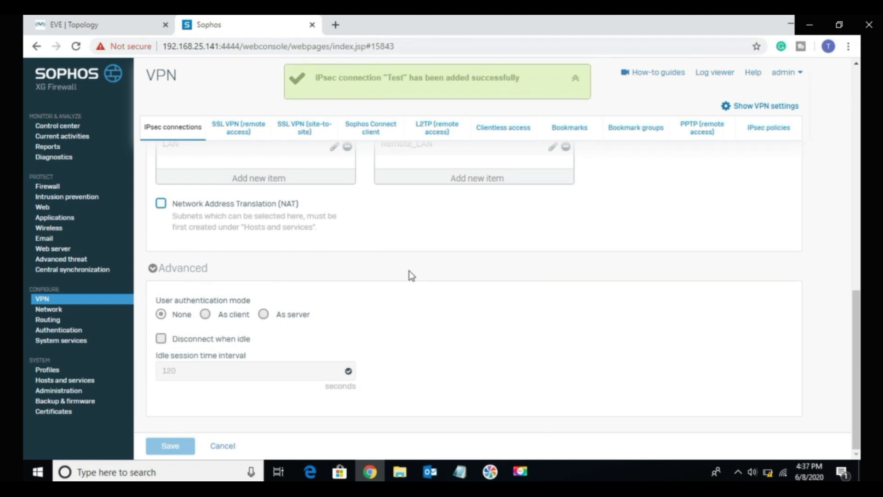
{"action": "left_click_drag", "start_coordinate": [856, 317], "coordinate": [855, 95]}
{"action": "left_click", "coordinate": [186, 124]}
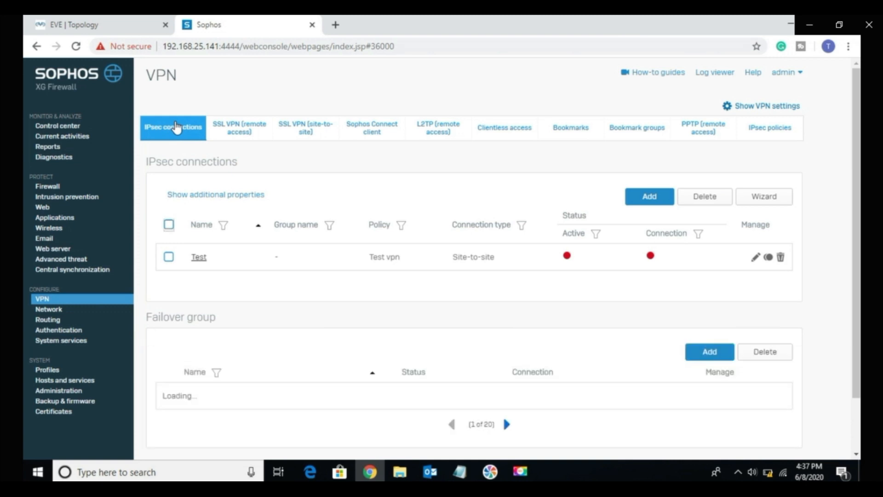
Step: Start a new user/network firewall rule and name it "Inbound VPN Route"
{"action": "left_click", "coordinate": [55, 190]}
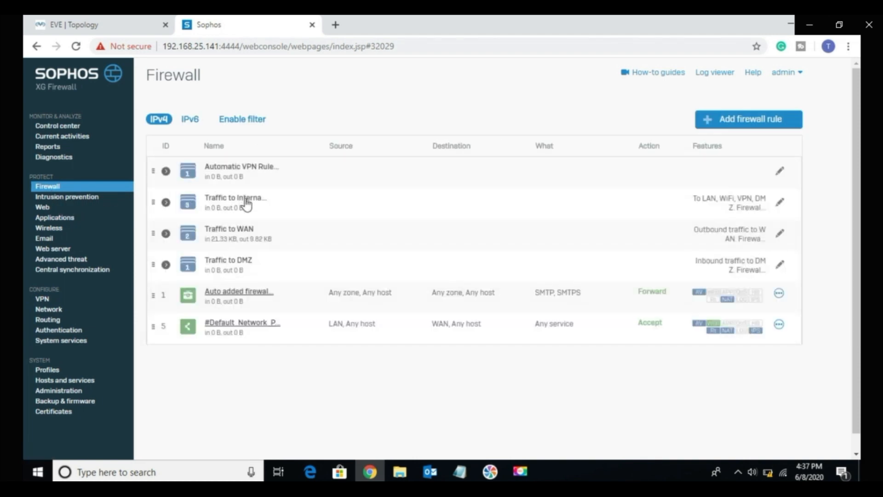
{"action": "left_click", "coordinate": [247, 203]}
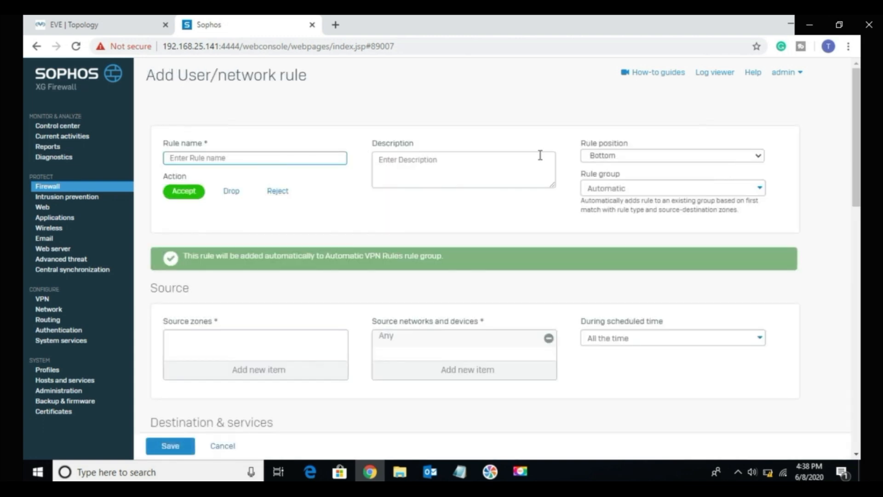
{"action": "left_click", "coordinate": [241, 160]}
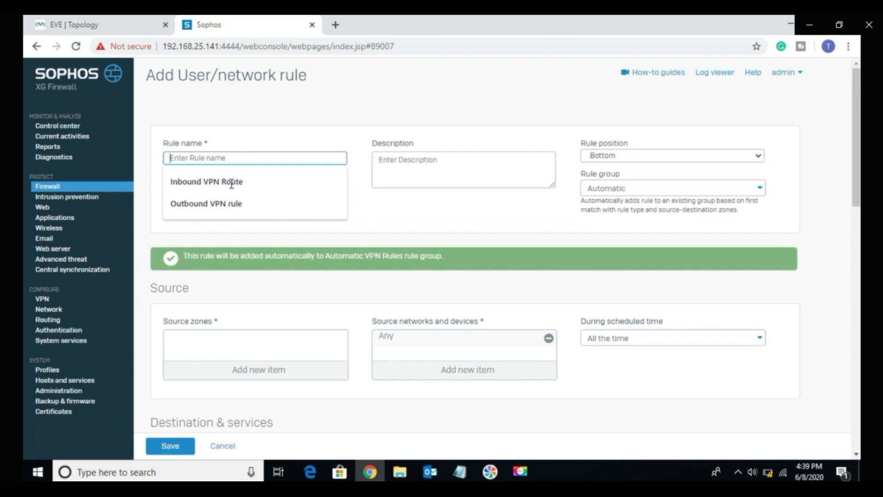
{"action": "left_click", "coordinate": [231, 183]}
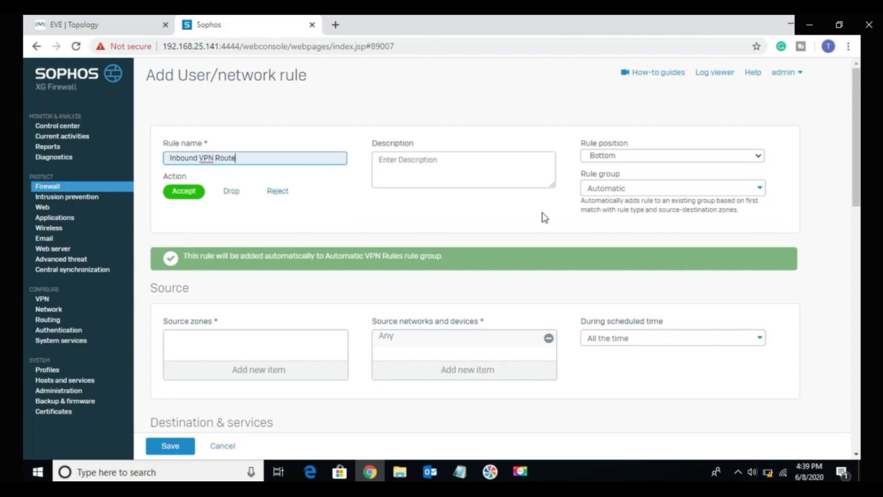
Step: Set the source zone of the firewall rule to VPN
{"action": "scroll", "coordinate": [506, 257], "scroll_direction": "down", "scroll_amount": 2}
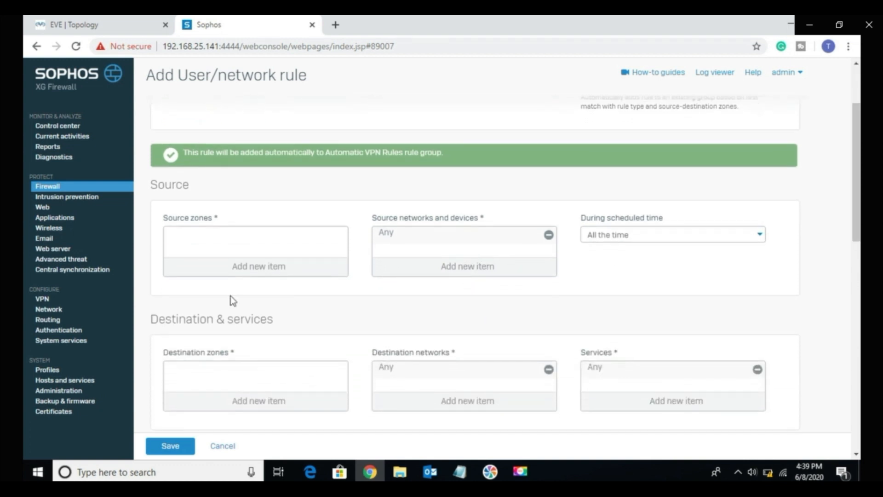
{"action": "left_click", "coordinate": [255, 273]}
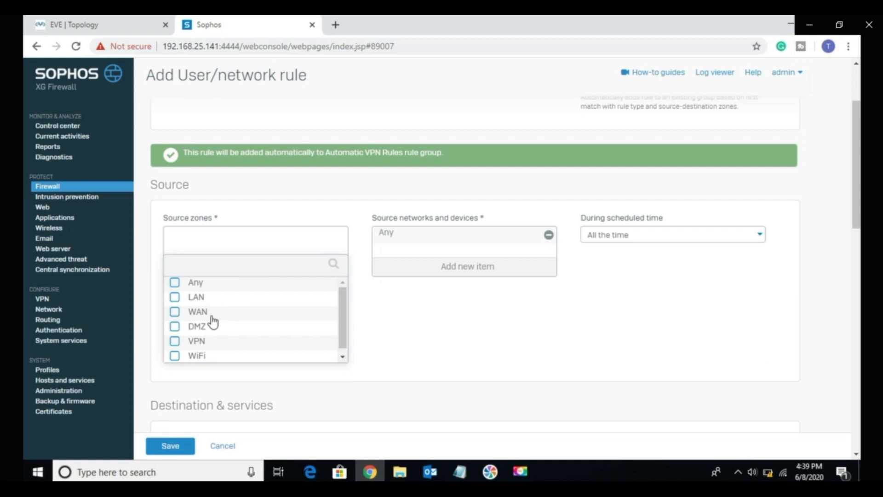
{"action": "left_click", "coordinate": [195, 344]}
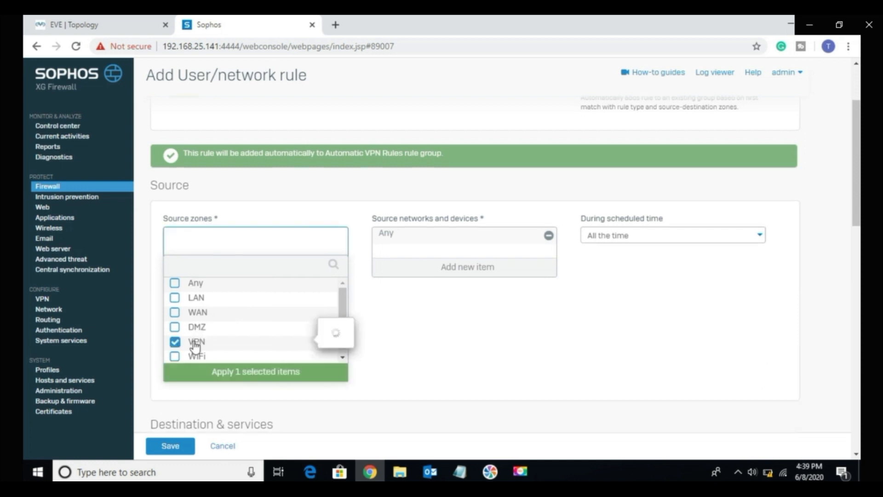
{"action": "left_click", "coordinate": [256, 373]}
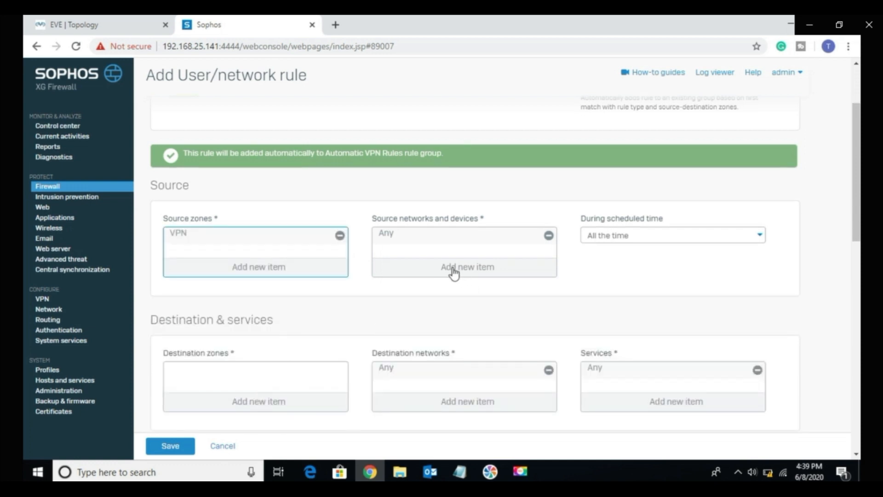
Step: Replace Any with Remote_LAN in the rule's source networks and devices
{"action": "left_click", "coordinate": [453, 273]}
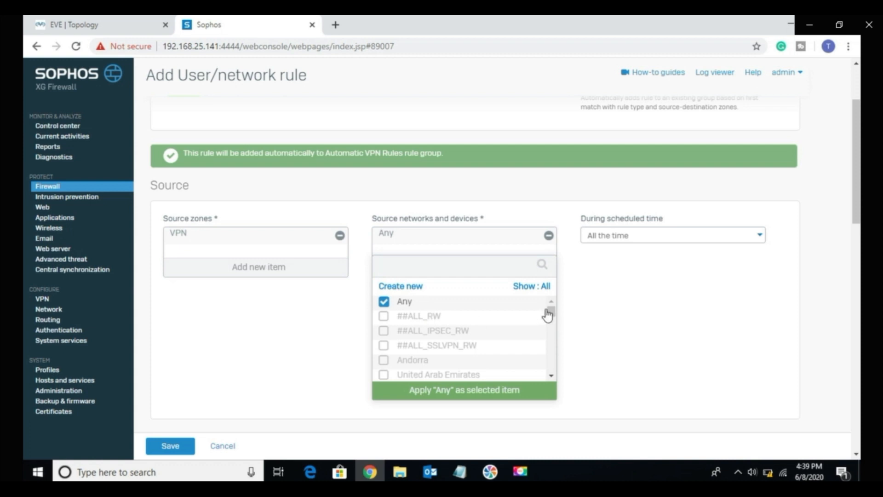
{"action": "left_click_drag", "start_coordinate": [551, 313], "coordinate": [552, 365]}
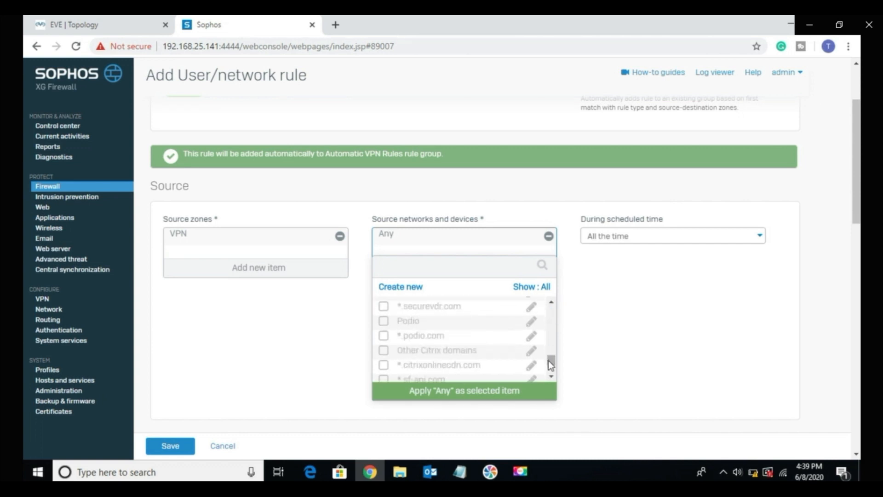
{"action": "left_click_drag", "start_coordinate": [551, 362], "coordinate": [557, 312]}
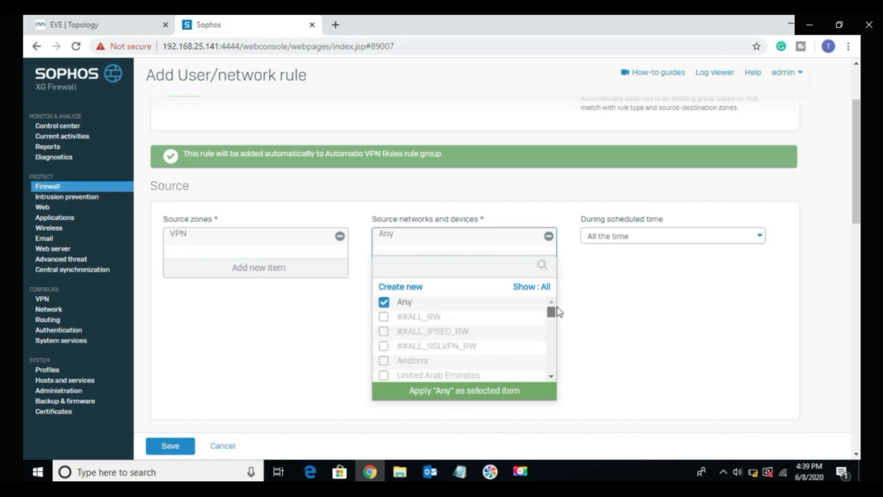
{"action": "left_click", "coordinate": [392, 303]}
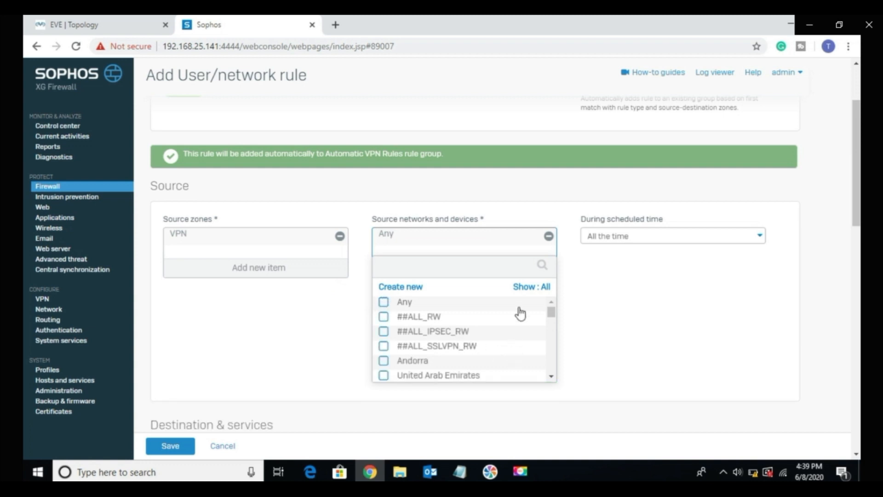
{"action": "left_click_drag", "start_coordinate": [551, 314], "coordinate": [545, 404]}
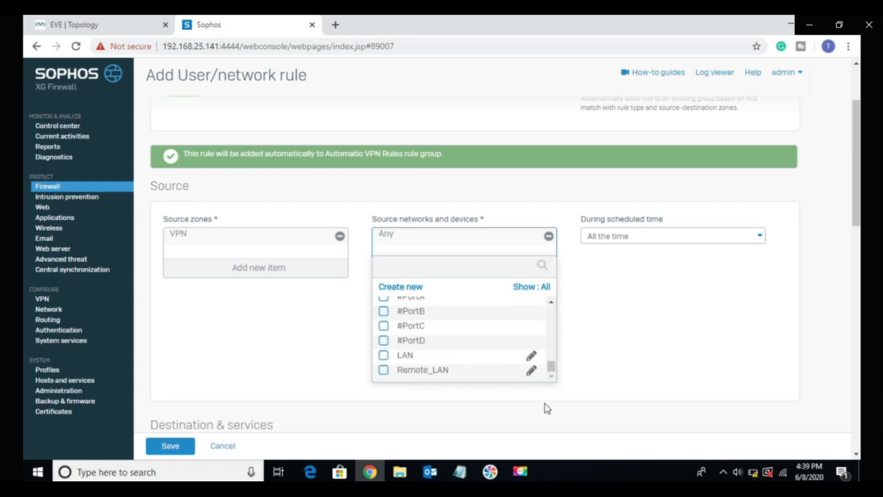
{"action": "left_click", "coordinate": [543, 370]}
{"action": "left_click", "coordinate": [421, 392]}
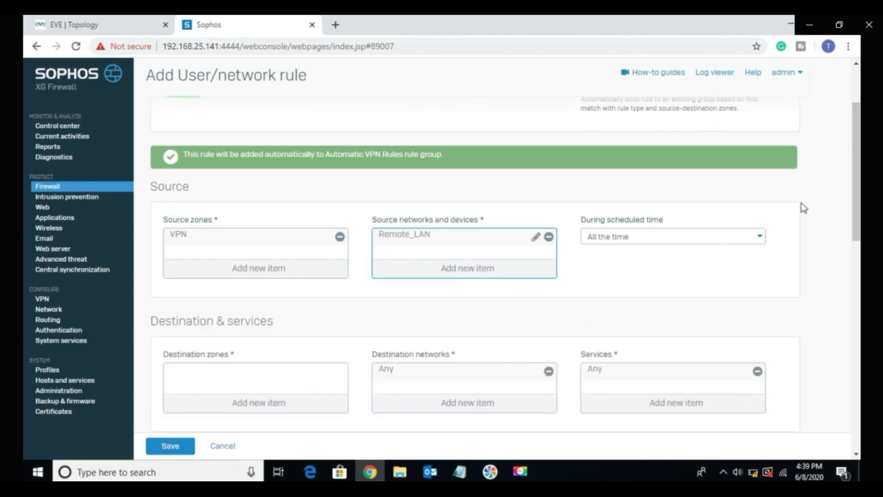
Step: Try to select LAN as the destination zone of the inbound VPN rule
{"action": "scroll", "coordinate": [856, 203], "scroll_direction": "down", "scroll_amount": 1}
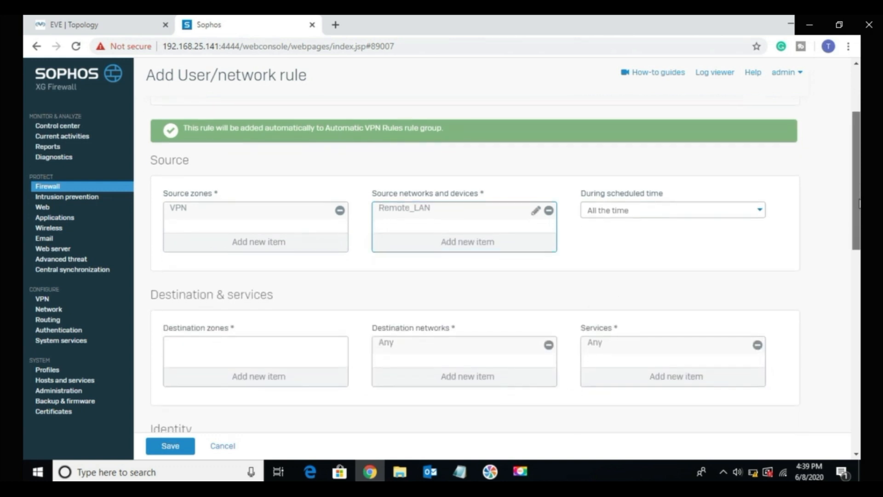
{"action": "scroll", "coordinate": [857, 204], "scroll_direction": "down", "scroll_amount": 1}
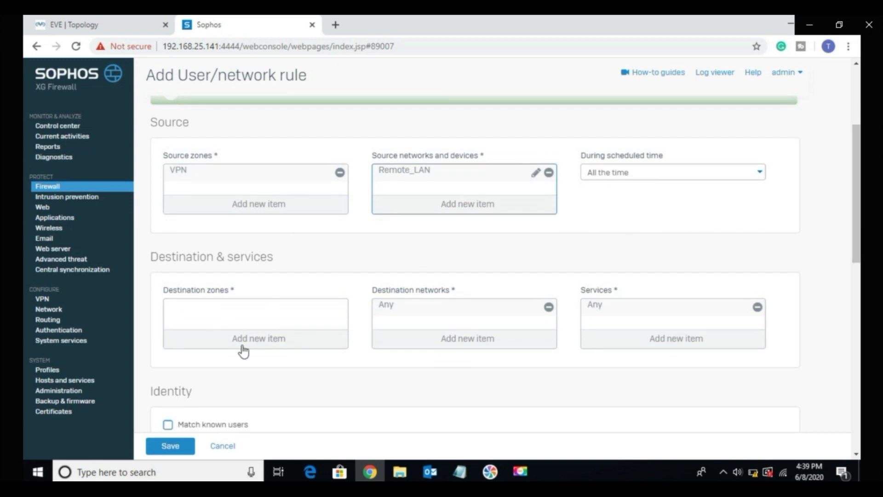
{"action": "left_click", "coordinate": [244, 352]}
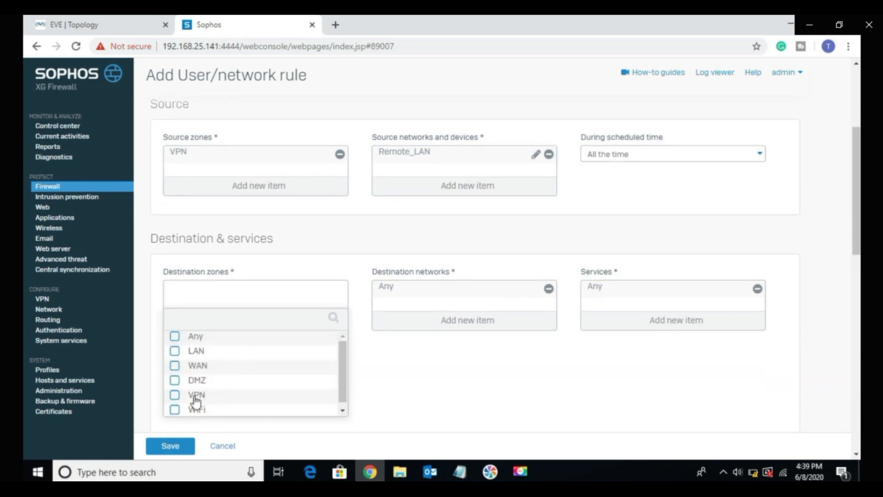
{"action": "left_click", "coordinate": [193, 353]}
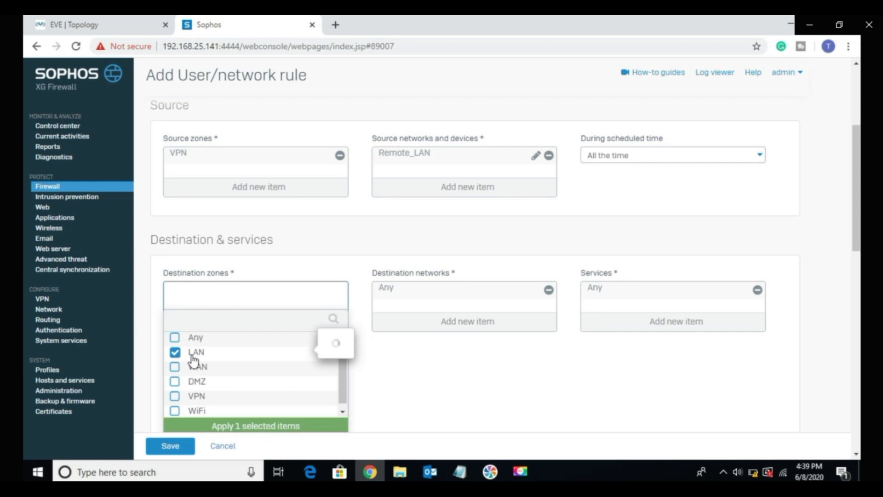
Step: Replace Any with LAN in the inbound rule's destination networks
{"action": "left_click", "coordinate": [447, 329]}
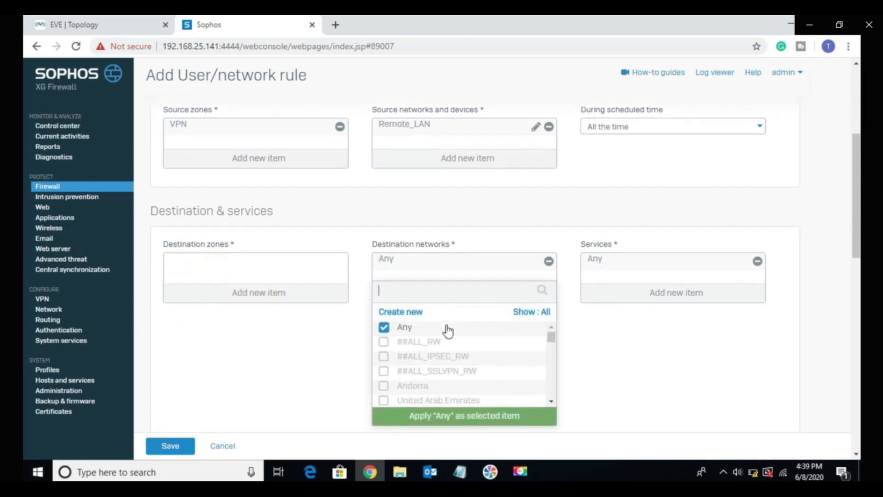
{"action": "left_click", "coordinate": [404, 321]}
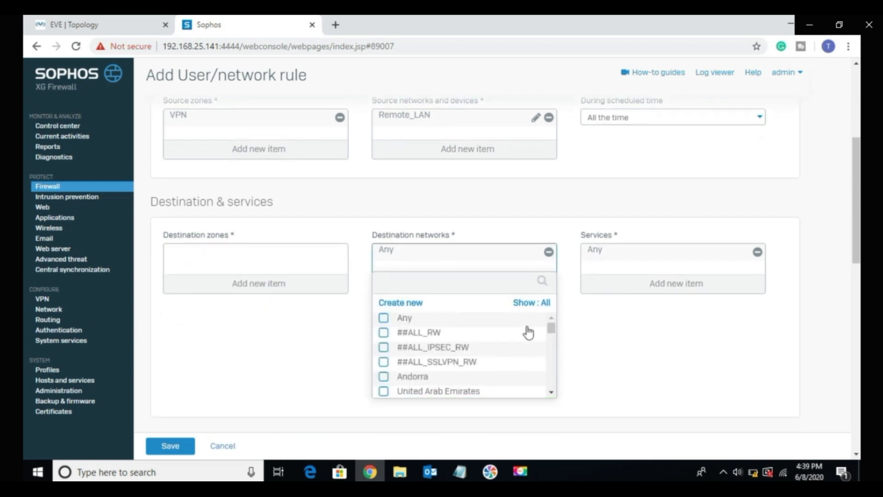
{"action": "left_click_drag", "start_coordinate": [553, 325], "coordinate": [550, 397]}
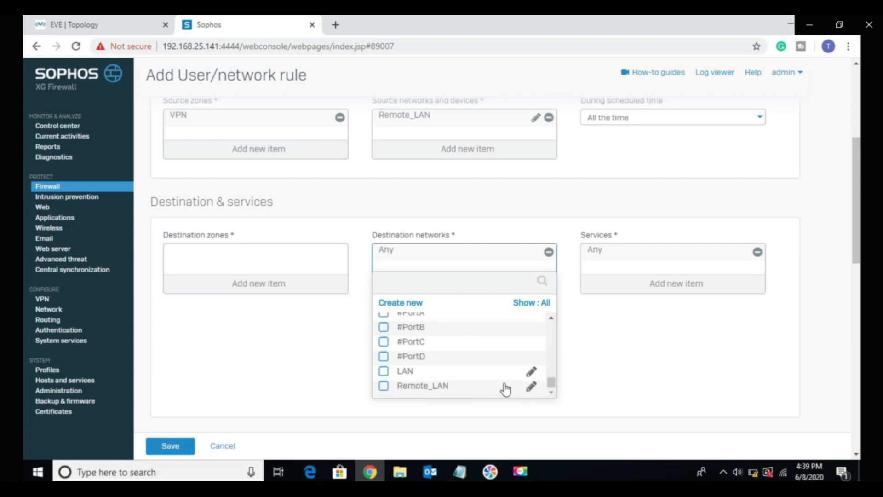
{"action": "left_click", "coordinate": [389, 371]}
{"action": "left_click", "coordinate": [405, 409]}
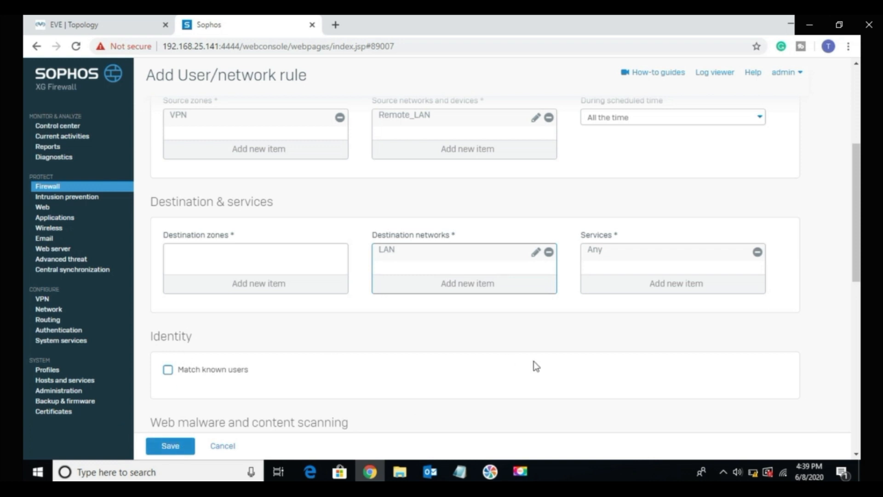
Step: Enable logging of firewall traffic for the inbound rule and try to save it
{"action": "scroll", "coordinate": [549, 353], "scroll_direction": "down", "scroll_amount": 8}
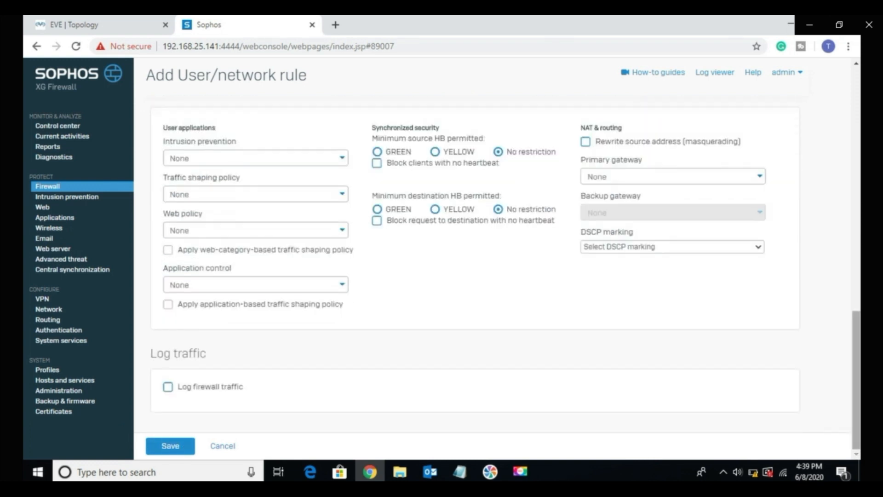
{"action": "left_click", "coordinate": [212, 387]}
{"action": "left_click", "coordinate": [170, 445]}
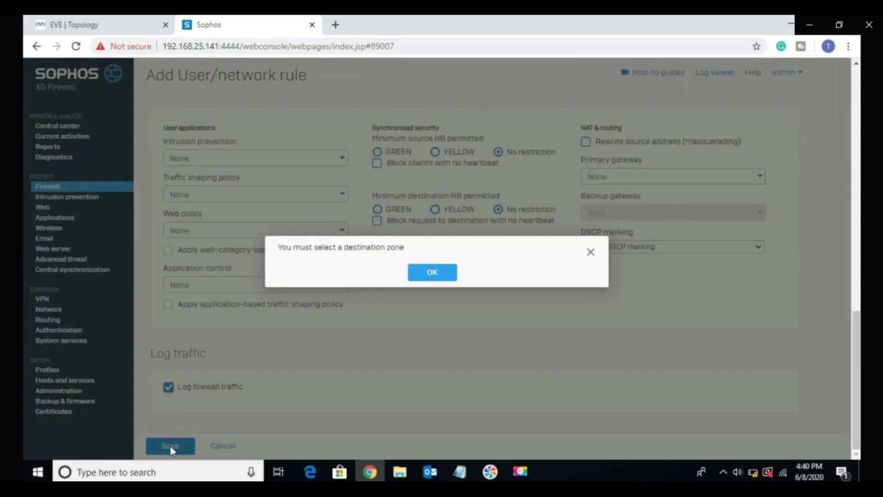
{"action": "left_click", "coordinate": [445, 275]}
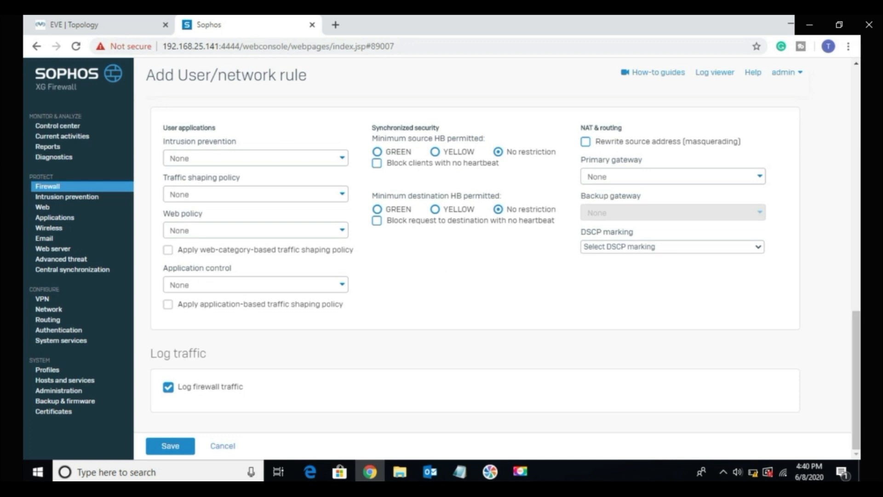
Step: Set the inbound rule's destination zone to LAN and save the rule
{"action": "scroll", "coordinate": [474, 265], "scroll_direction": "up", "scroll_amount": 6}
{"action": "scroll", "coordinate": [474, 264], "scroll_direction": "up", "scroll_amount": 5}
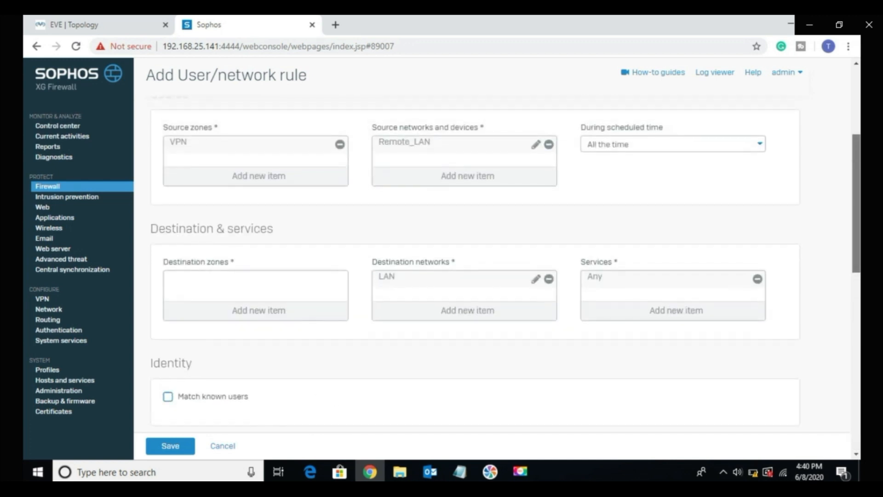
{"action": "scroll", "coordinate": [505, 264], "scroll_direction": "down", "scroll_amount": 1}
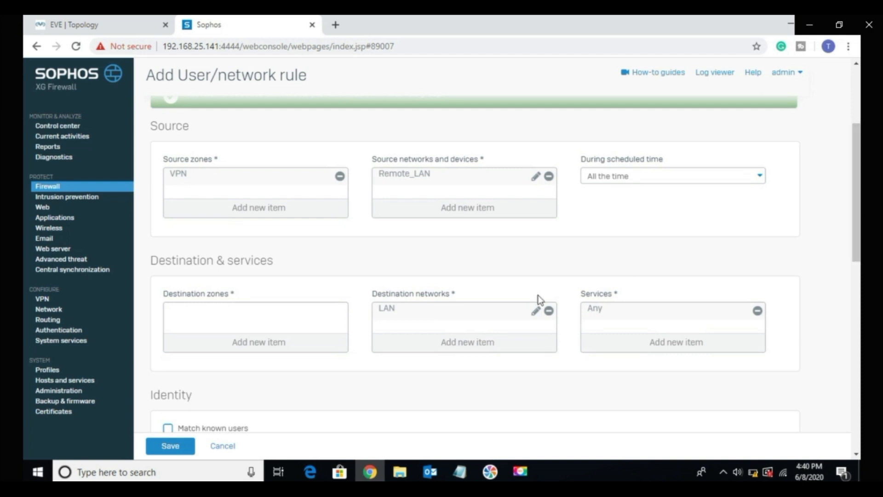
{"action": "left_click", "coordinate": [258, 343]}
{"action": "left_click", "coordinate": [208, 352]}
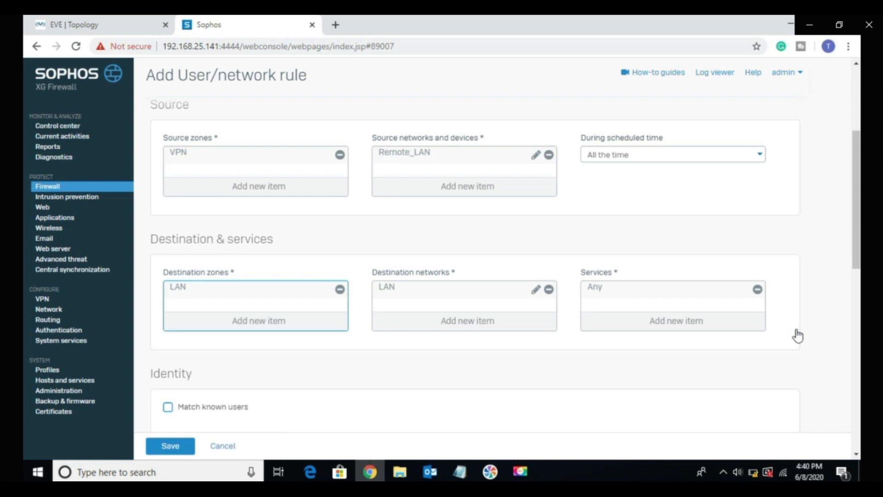
{"action": "scroll", "coordinate": [317, 427], "scroll_direction": "down", "scroll_amount": 10}
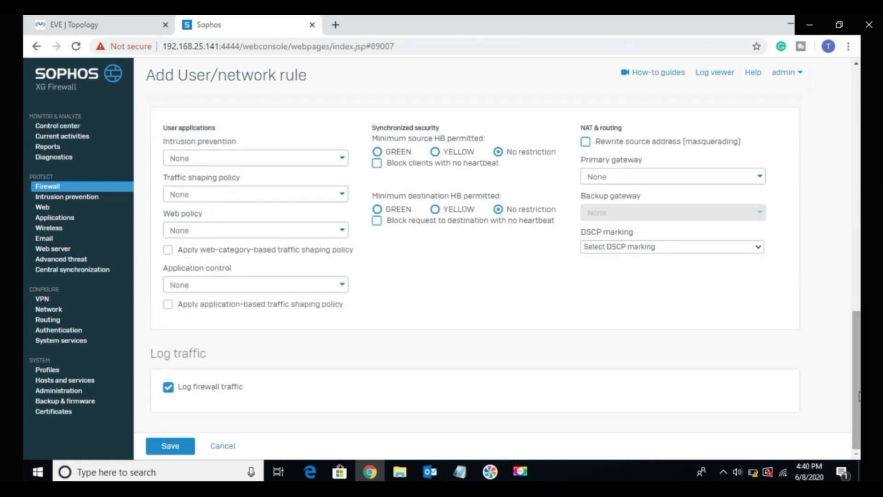
{"action": "left_click", "coordinate": [177, 451]}
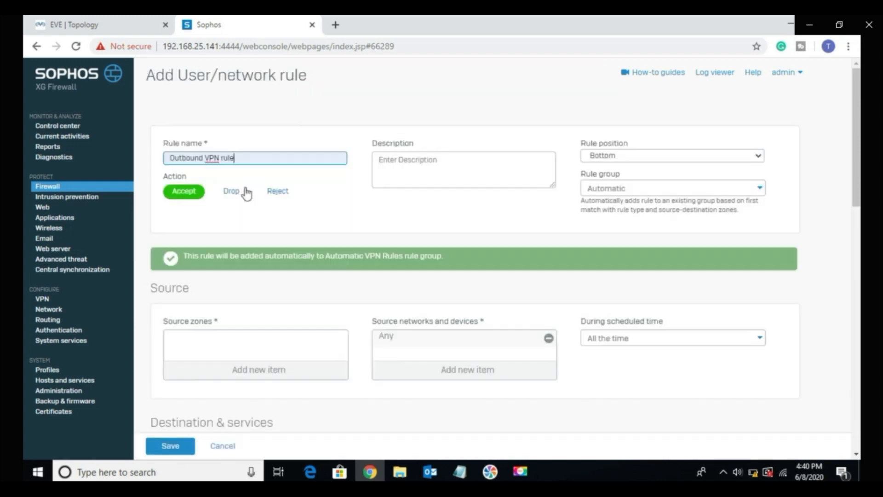
Step: Set the source zone of the new user/network rule to LAN
{"action": "scroll", "coordinate": [856, 138], "scroll_direction": "down", "scroll_amount": 3}
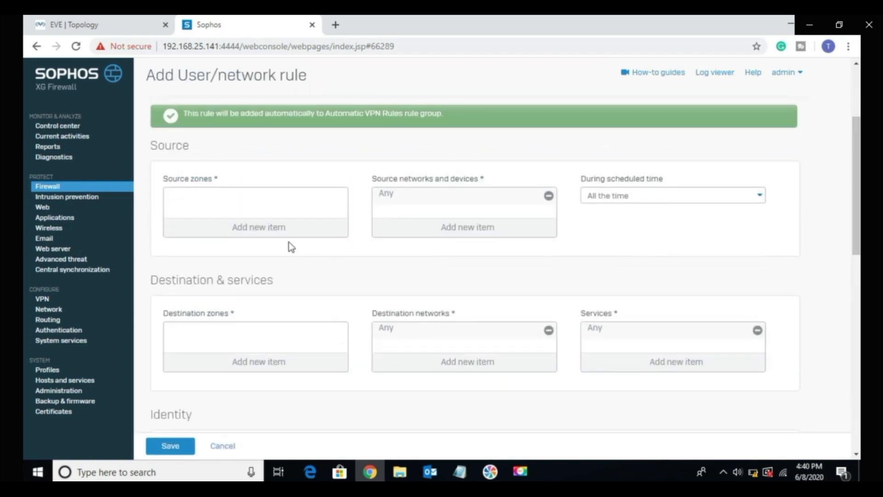
{"action": "left_click", "coordinate": [256, 228]}
{"action": "left_click", "coordinate": [196, 261]}
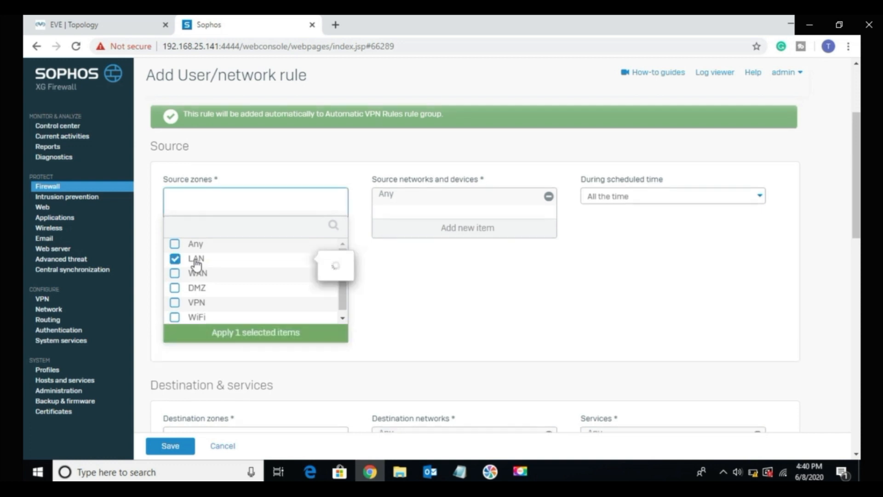
{"action": "left_click", "coordinate": [276, 340]}
Step: Replace Any with LAN in the new rule's source networks and devices
{"action": "left_click", "coordinate": [485, 231]}
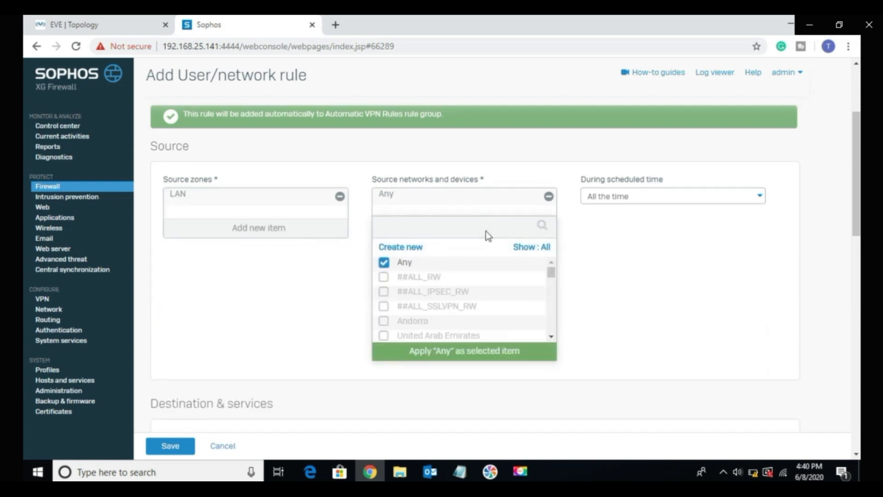
{"action": "left_click", "coordinate": [380, 271]}
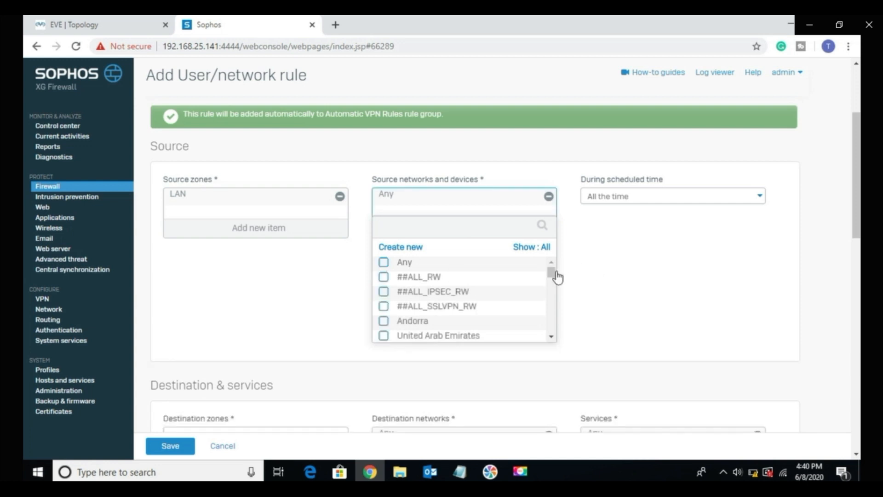
{"action": "left_click_drag", "start_coordinate": [551, 273], "coordinate": [546, 343]}
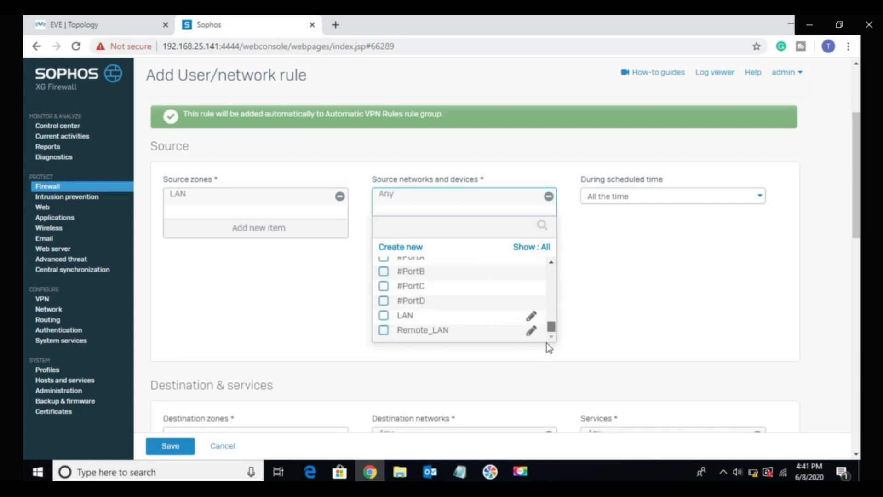
{"action": "left_click", "coordinate": [398, 322]}
{"action": "left_click", "coordinate": [424, 357]}
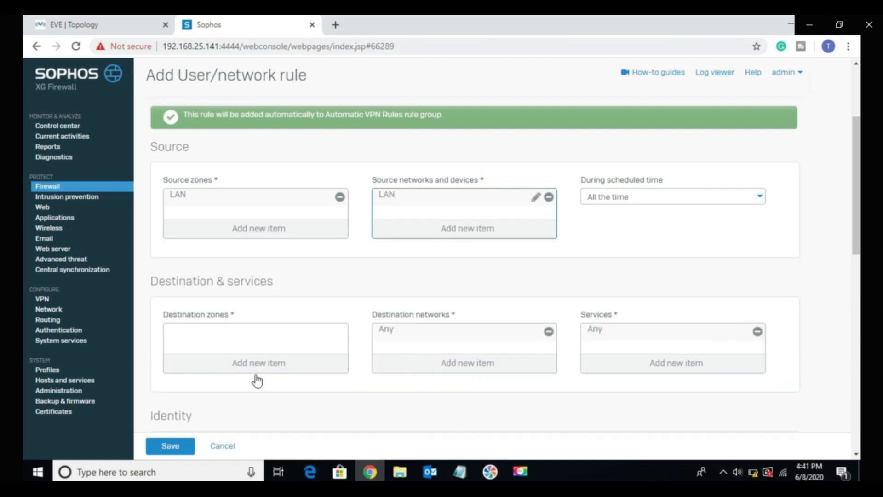
Step: Set the destination zone of the new rule to VPN
{"action": "left_click", "coordinate": [240, 373]}
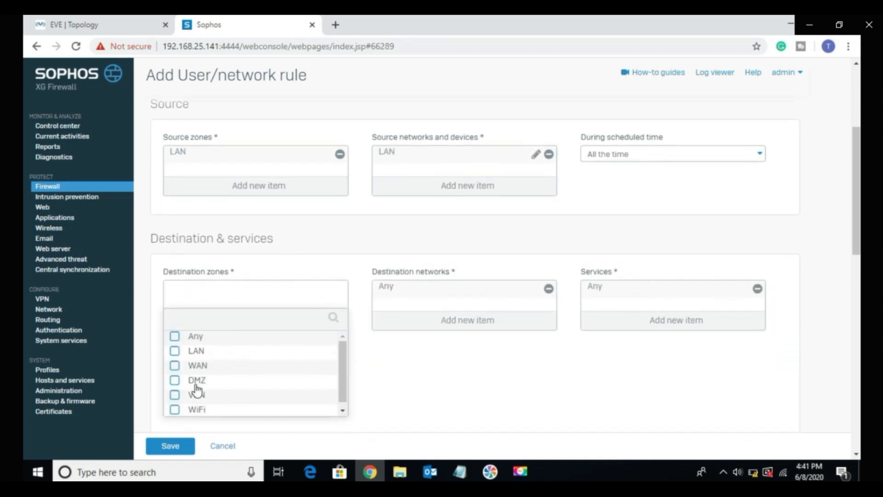
{"action": "left_click", "coordinate": [195, 396]}
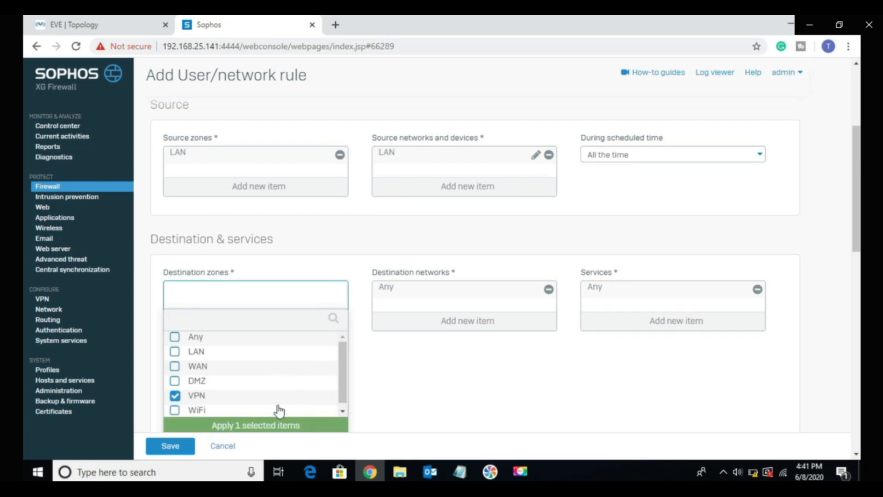
{"action": "left_click", "coordinate": [269, 423]}
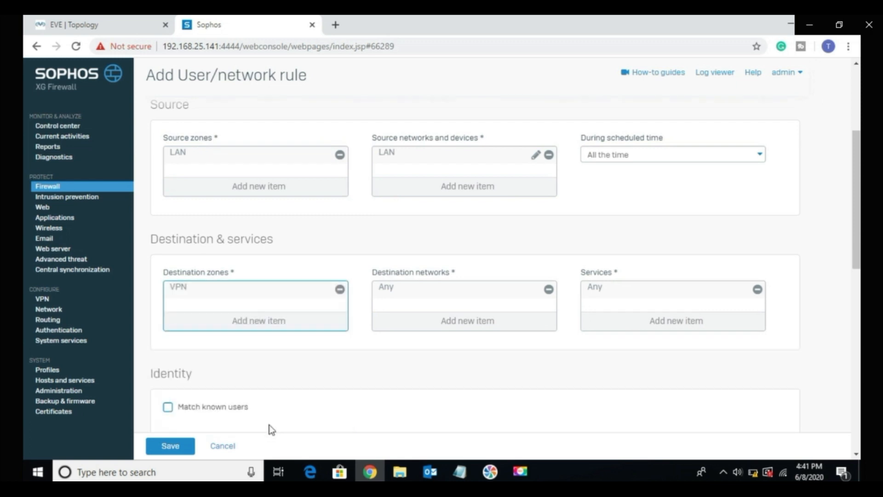
Step: Replace Any with Remote_LAN in the new rule's destination networks and save the rule
{"action": "left_click", "coordinate": [425, 320]}
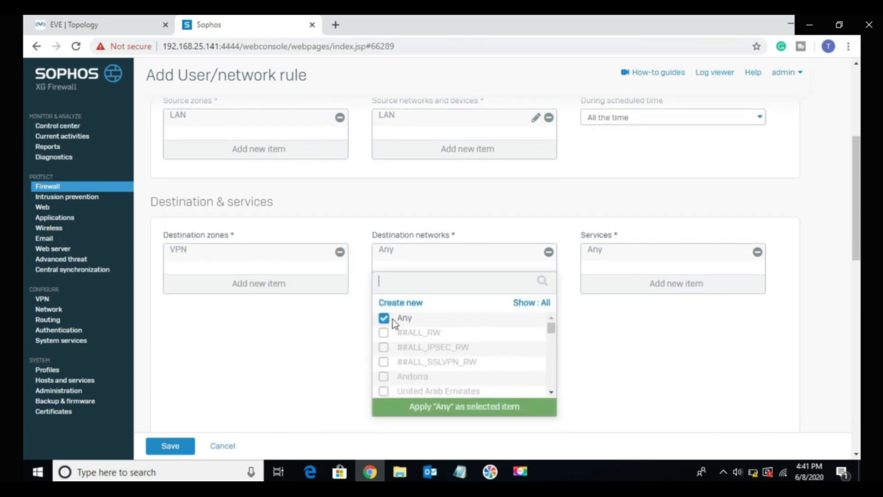
{"action": "left_click", "coordinate": [392, 319]}
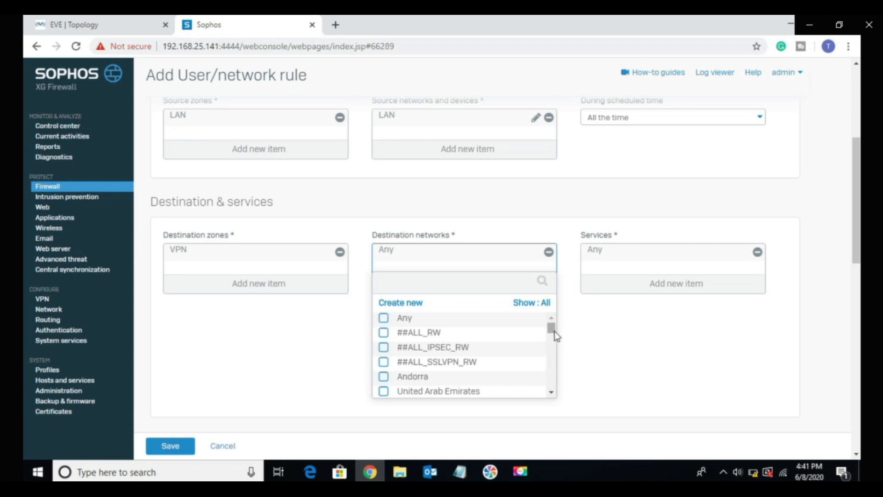
{"action": "left_click_drag", "start_coordinate": [555, 335], "coordinate": [548, 410]}
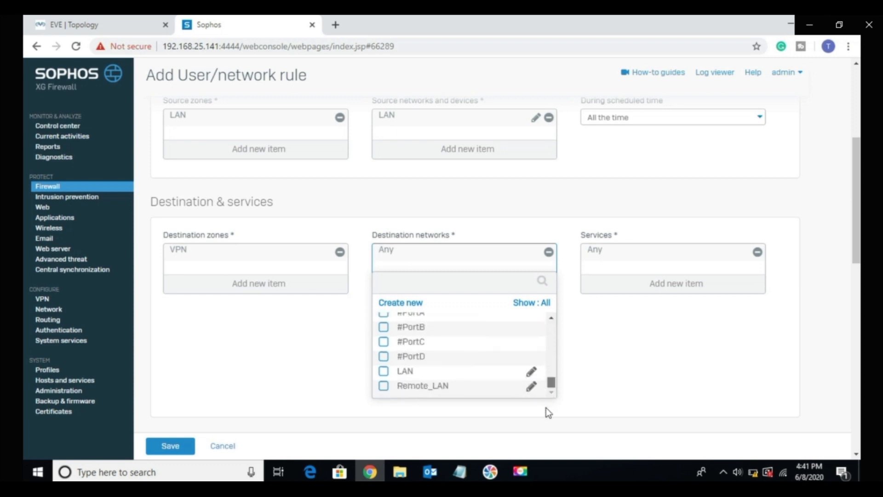
{"action": "left_click", "coordinate": [449, 392]}
{"action": "left_click", "coordinate": [438, 412]}
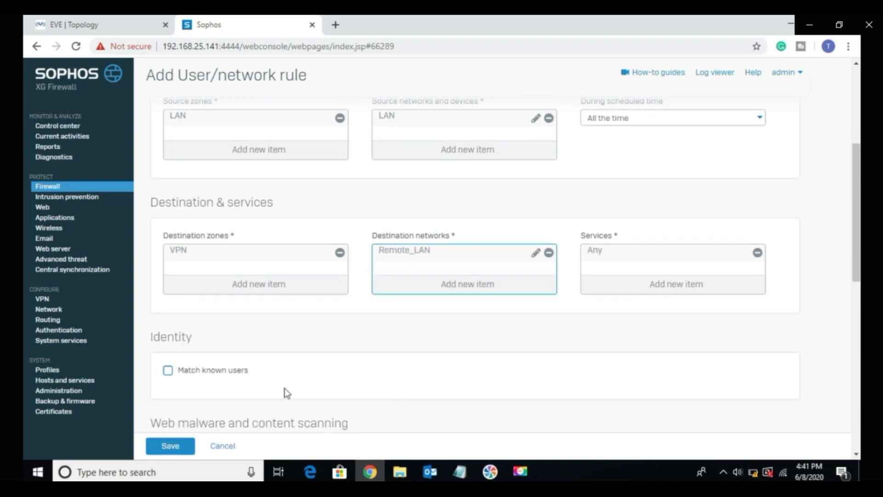
{"action": "left_click", "coordinate": [174, 451]}
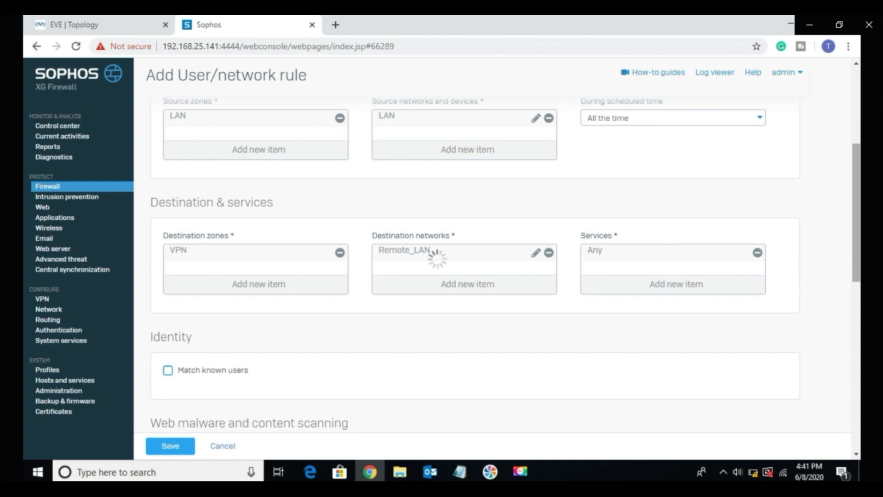
{"action": "scroll", "coordinate": [857, 212], "scroll_direction": "up", "scroll_amount": 3}
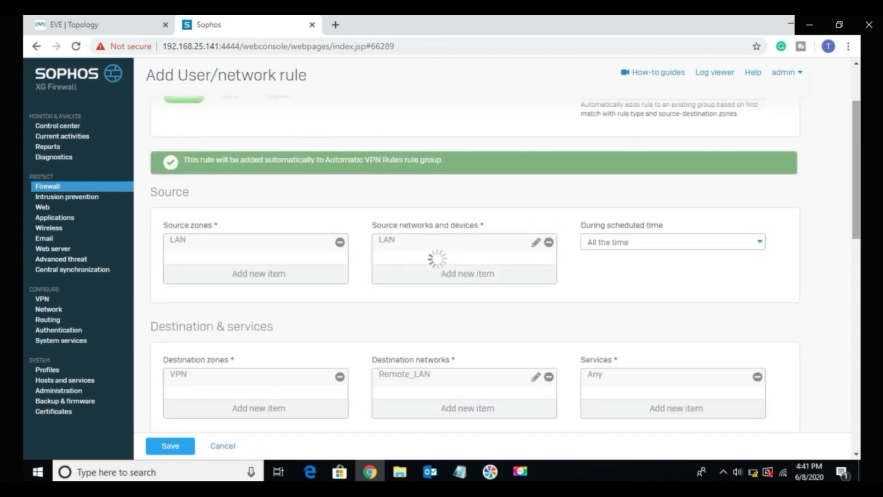